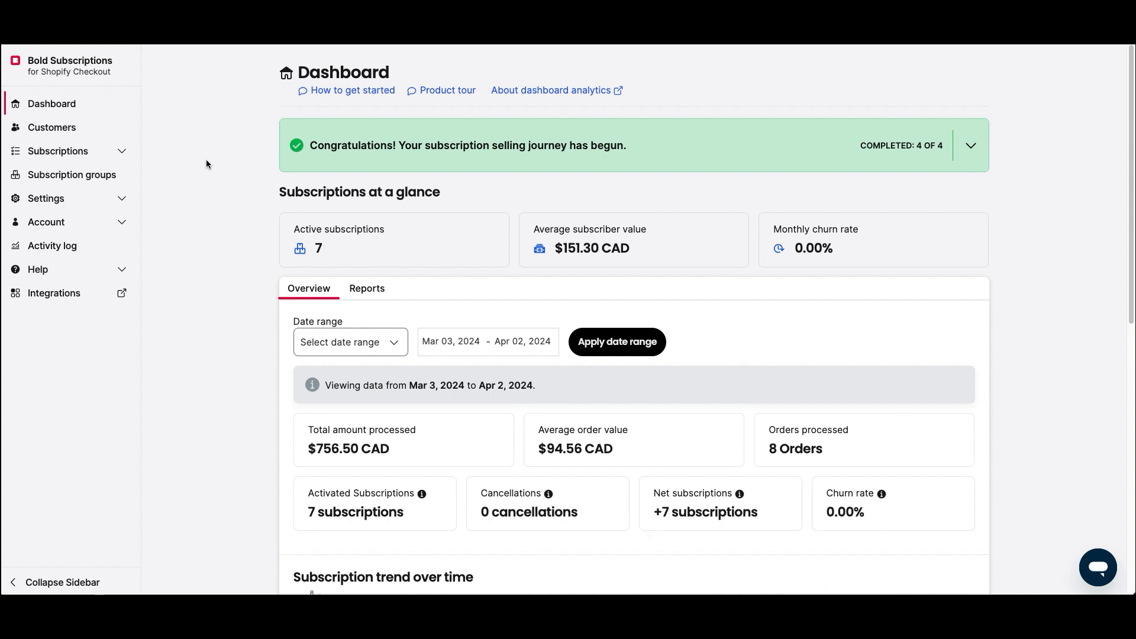
- Create a new subscription group named 'Coffee Build a box'
click(95, 175)
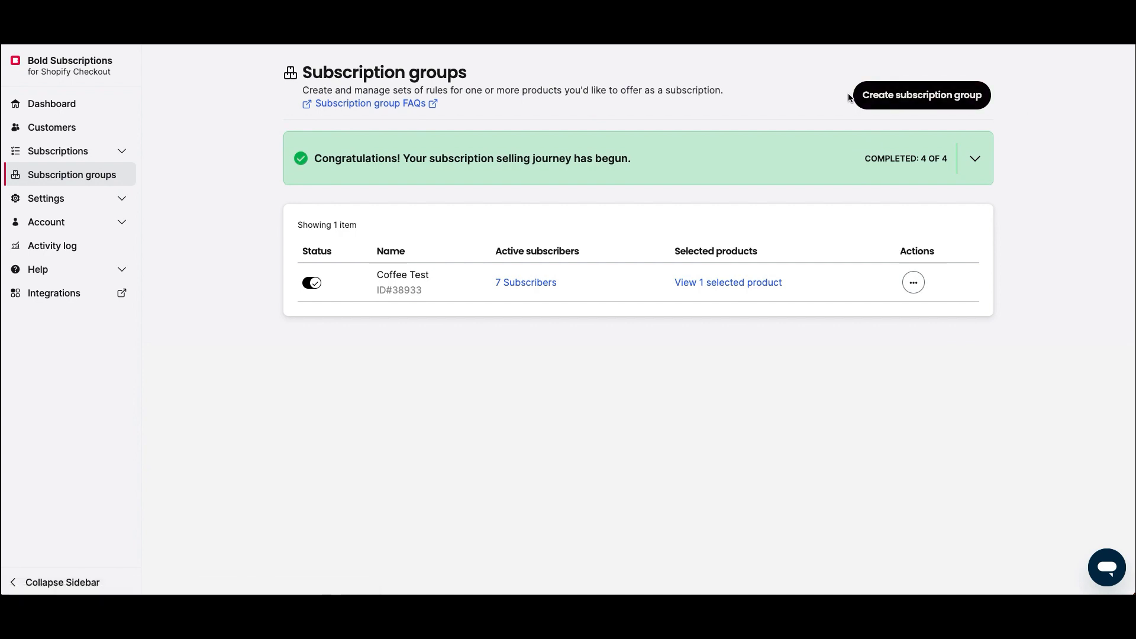
click(883, 95)
click(622, 166)
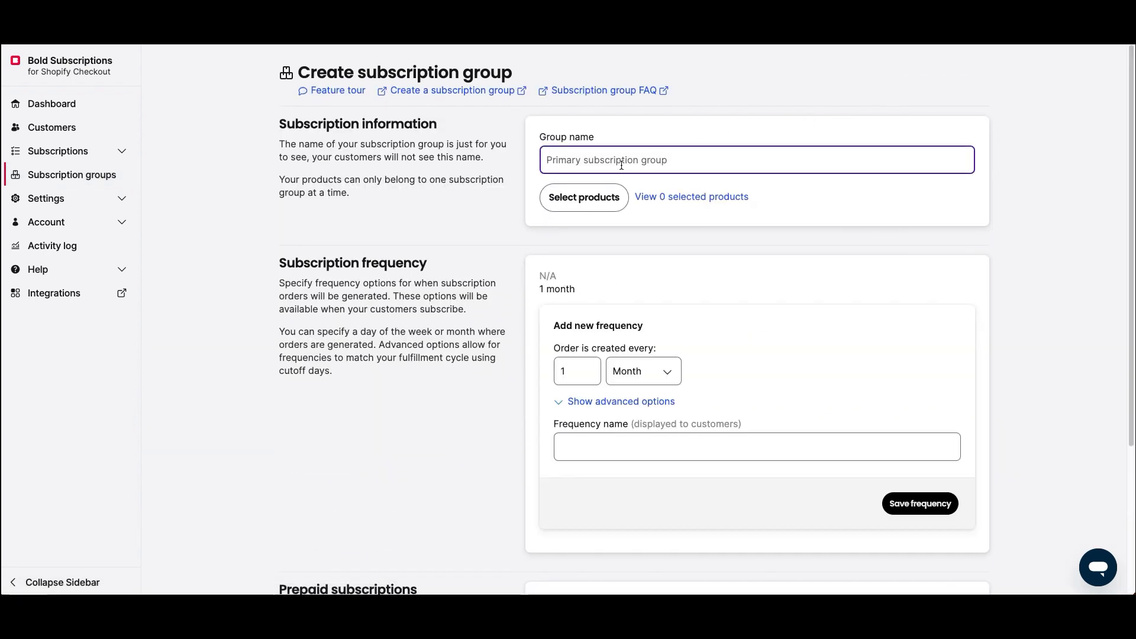
text(Coffe)
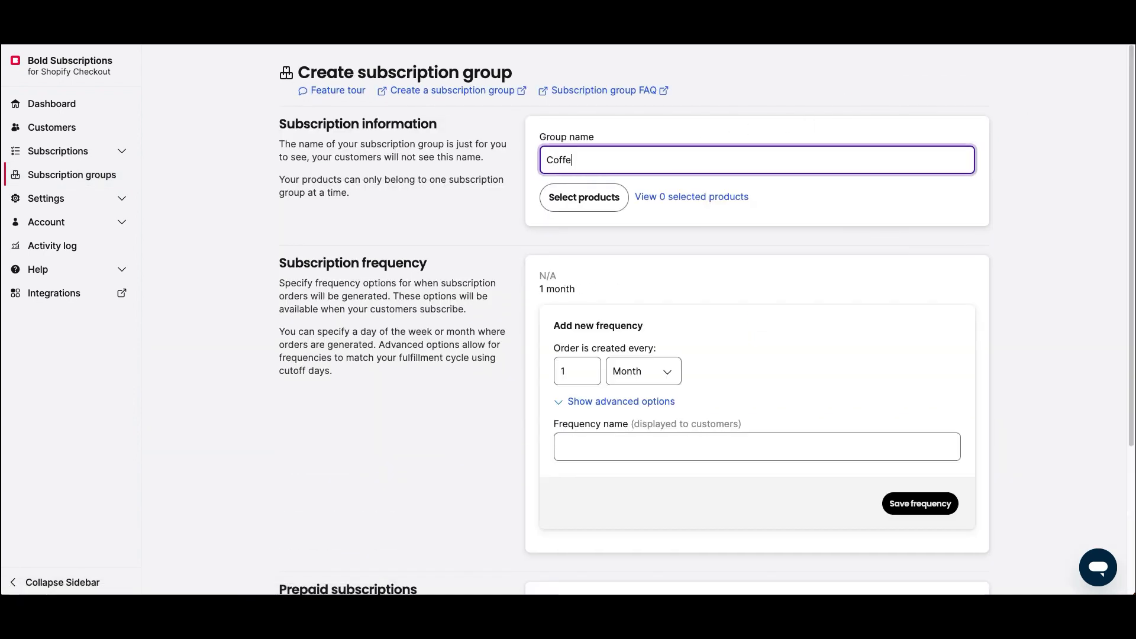
text(e BNe)
key(BackSpace)
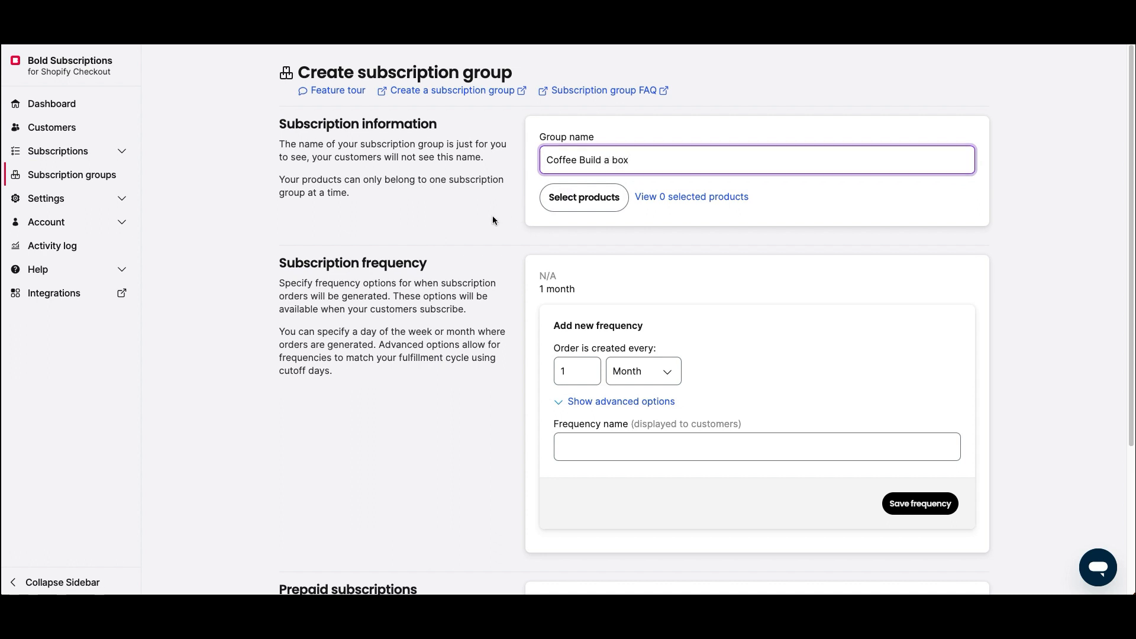
click(523, 202)
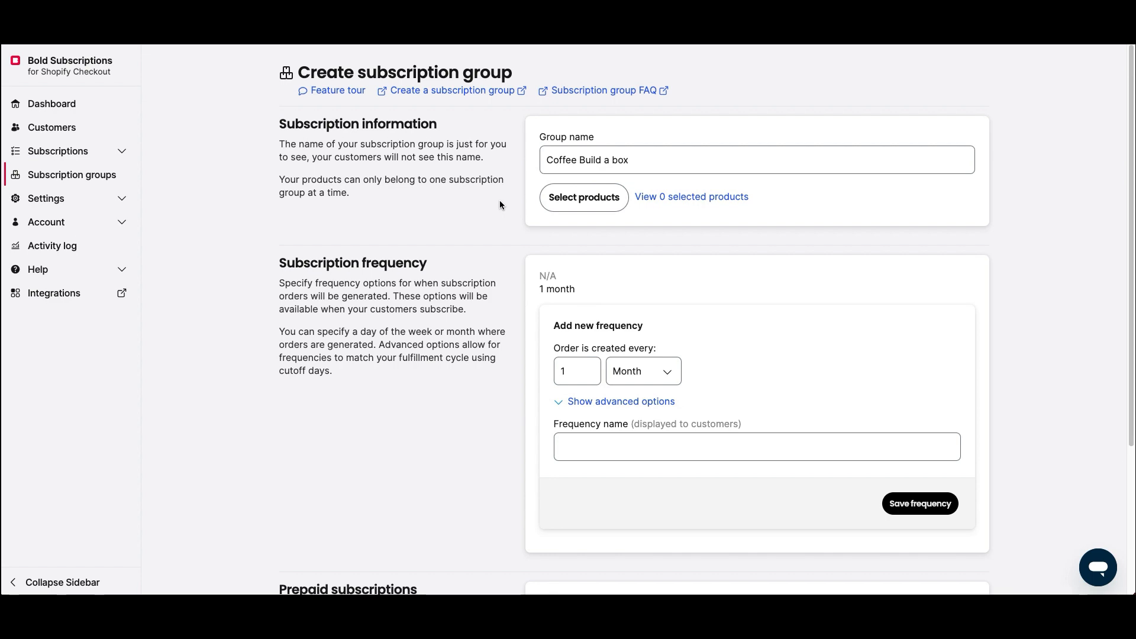
- Select Akagera Espresso 1lb, Bold Espresso Cup x2, Bold El Limoncillo and Bikunda Island 1lb for the group
click(584, 197)
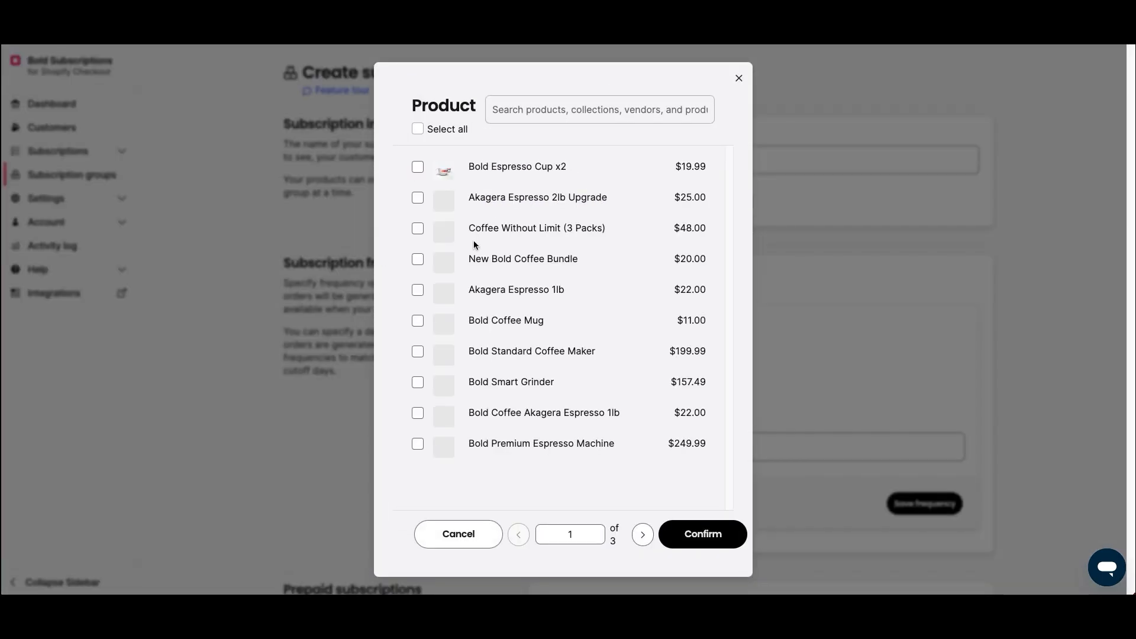
click(417, 290)
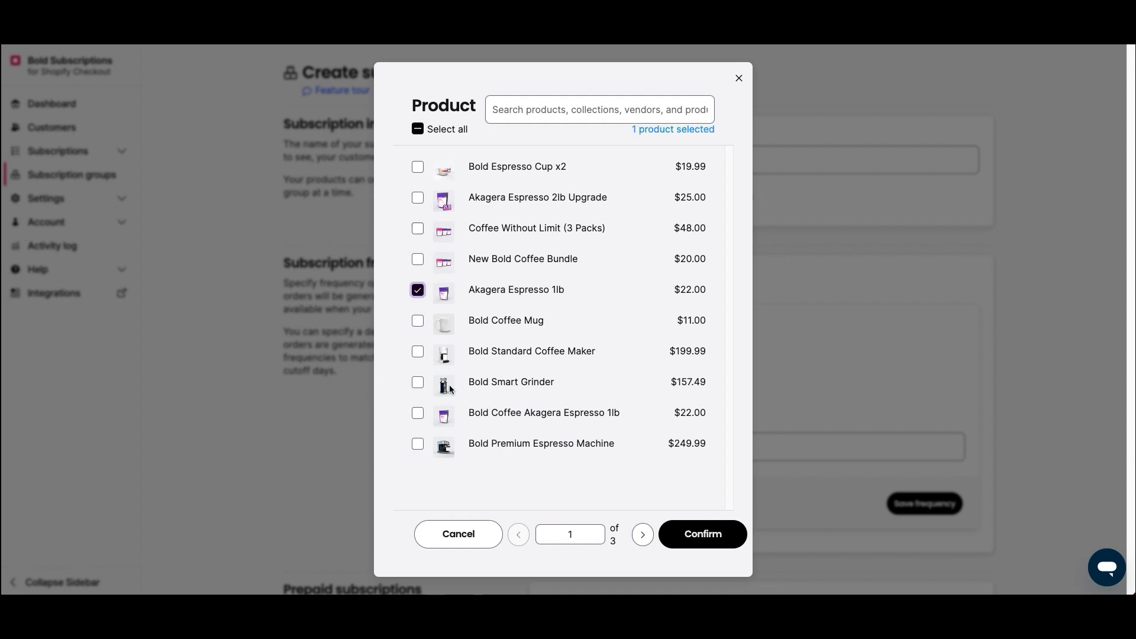
click(419, 323)
click(418, 167)
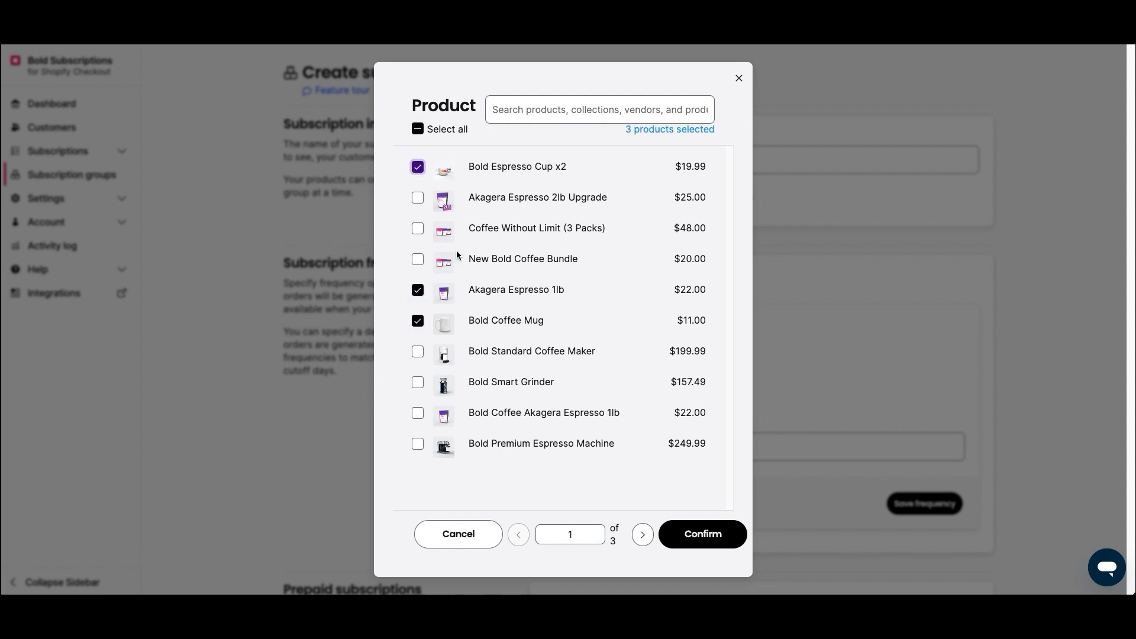
click(419, 321)
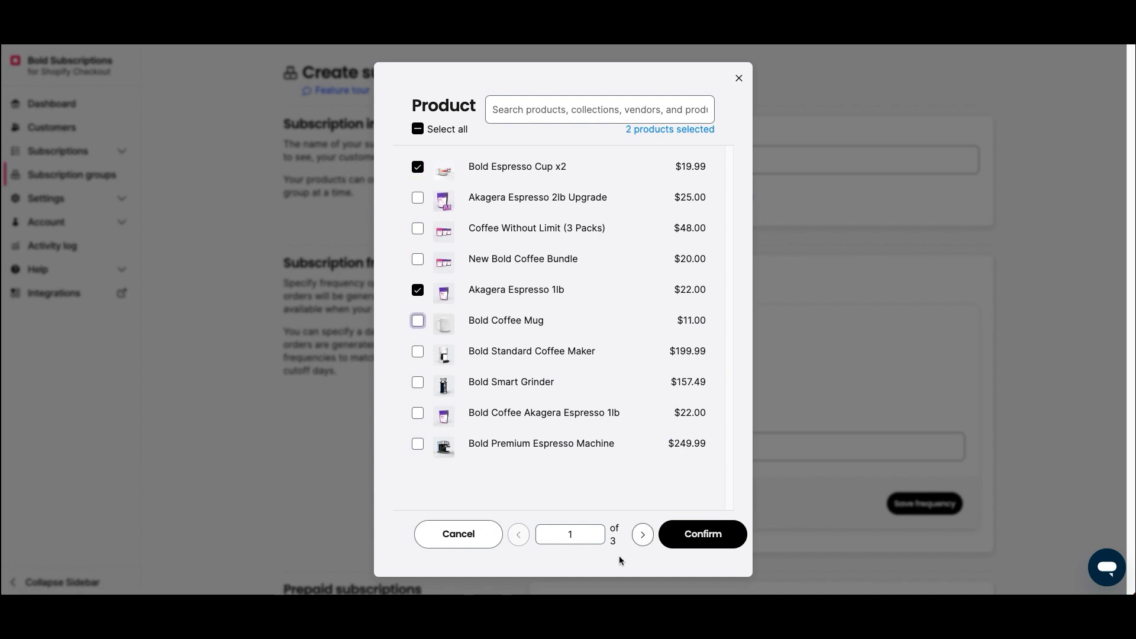
click(643, 534)
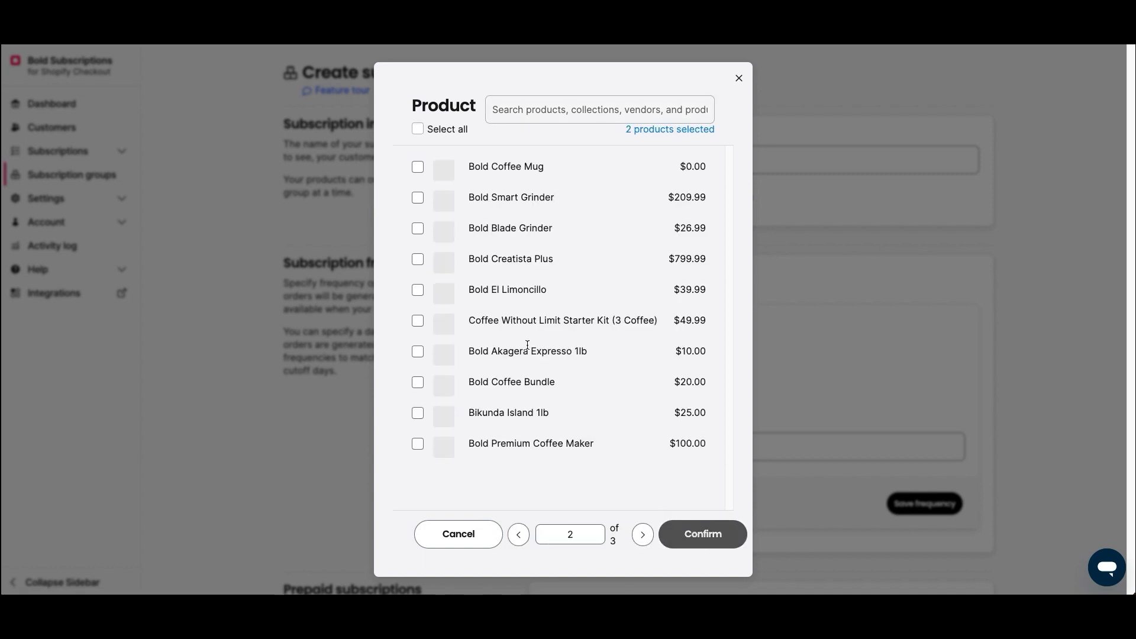
click(418, 291)
click(418, 413)
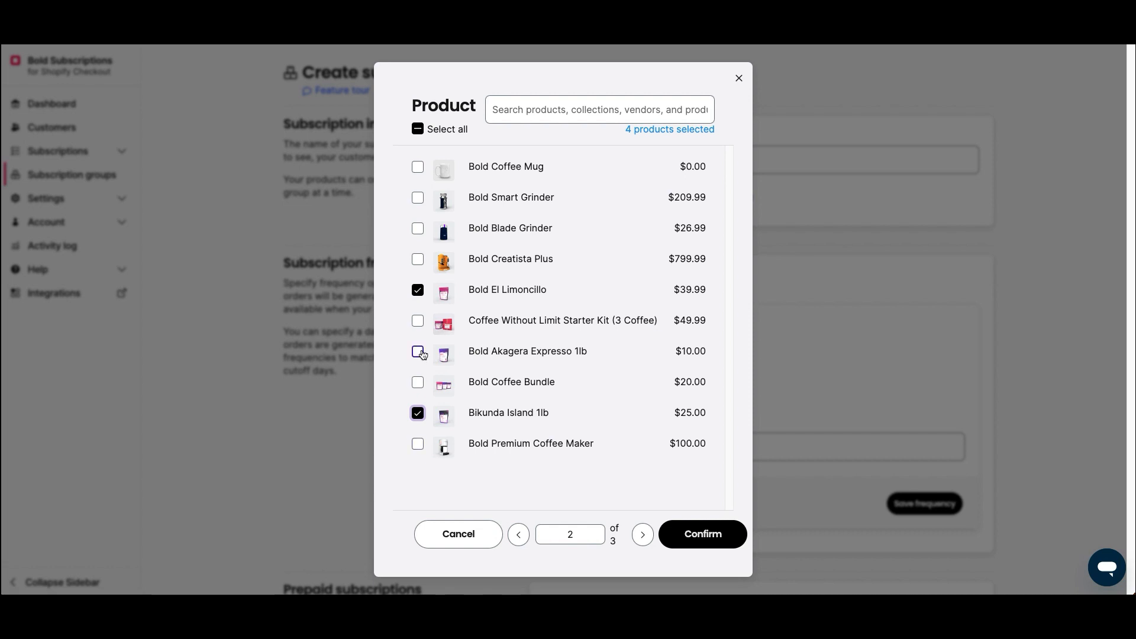
- Add Bold Smart Grinder and Bold Blade Grinder, then confirm the six products
click(642, 534)
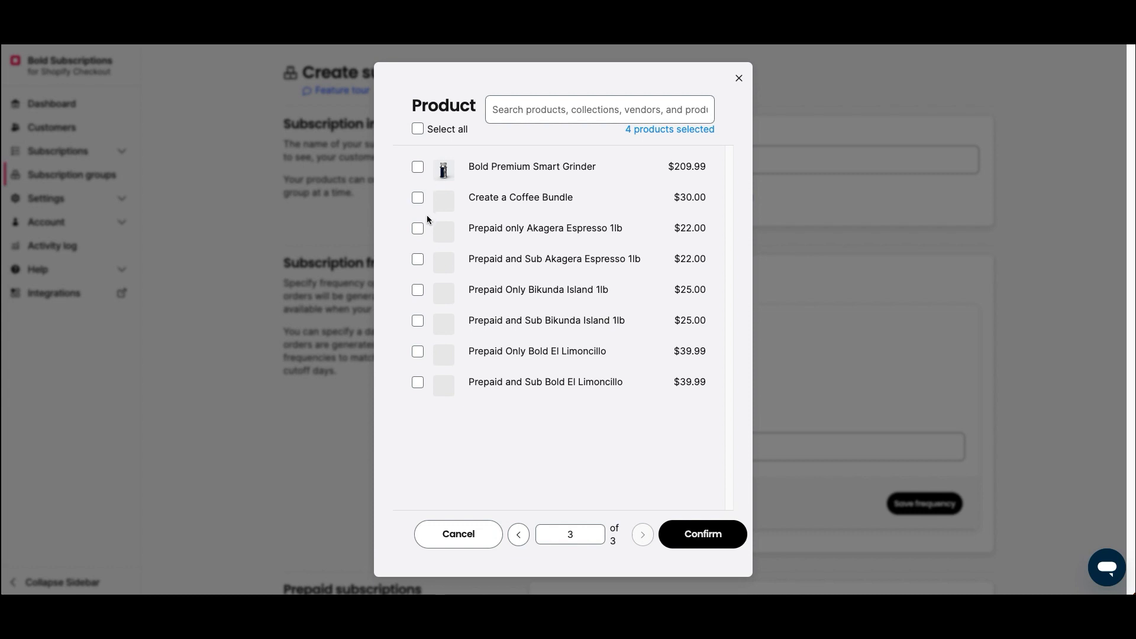
click(518, 534)
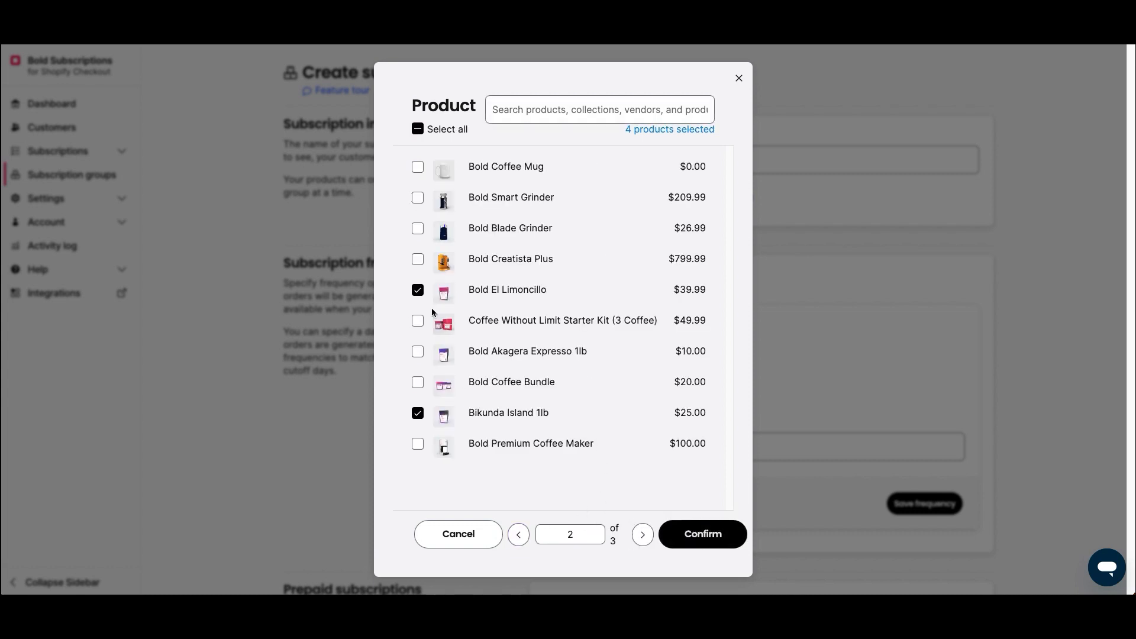
click(418, 198)
click(417, 228)
click(702, 535)
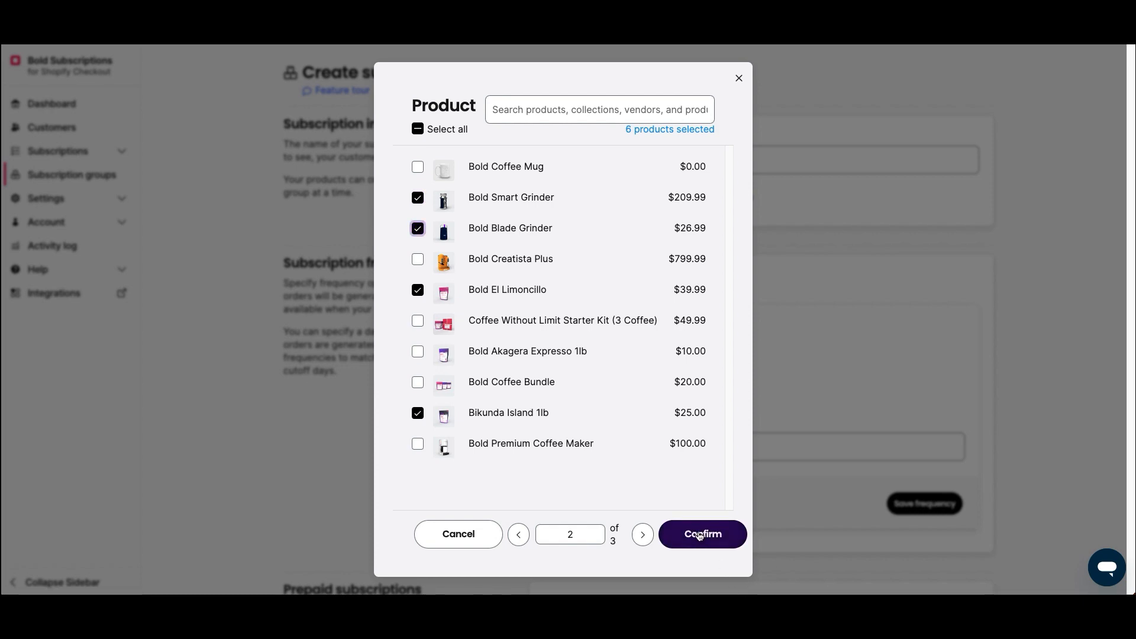
- Add an 'Every Month on the 1st' frequency ordering on a specific day of the month
scroll(502, 397, down, 1)
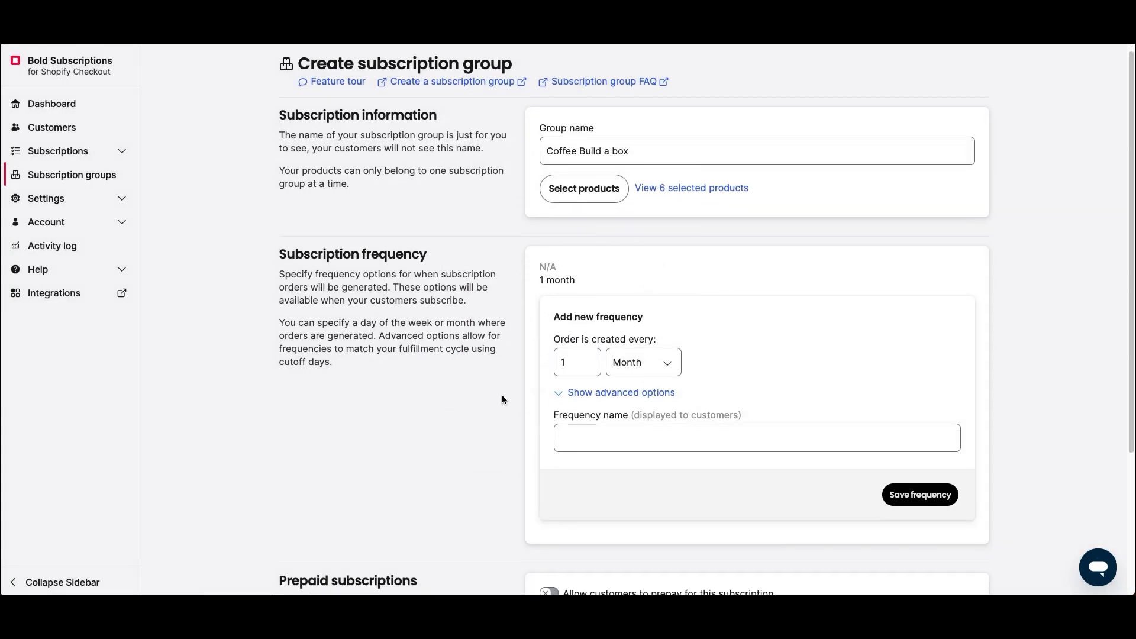
scroll(501, 395, down, 1)
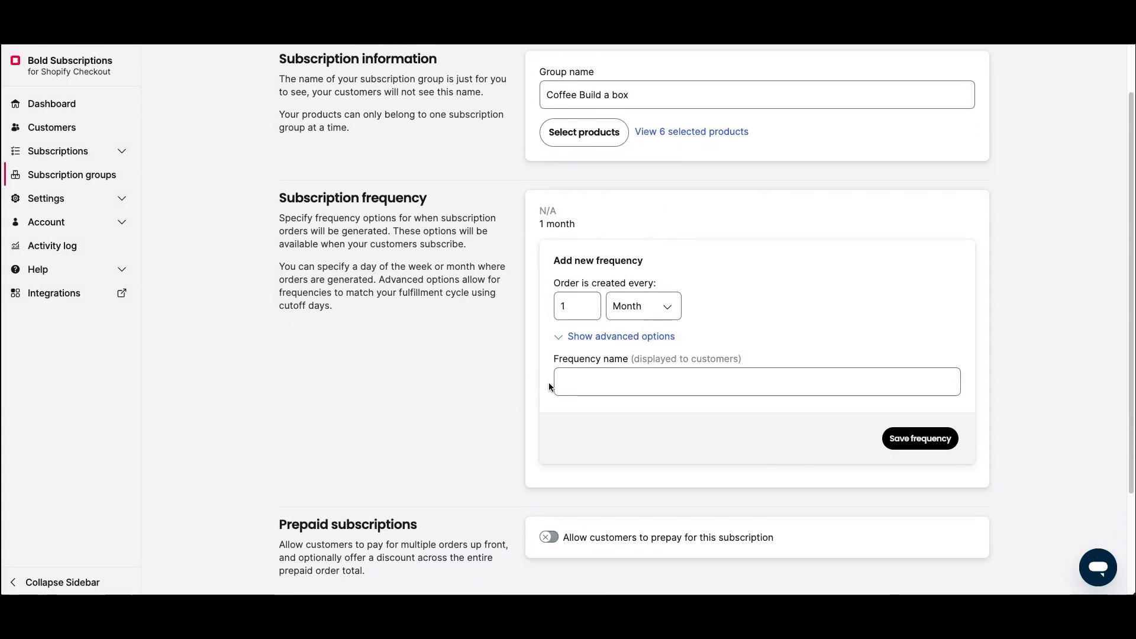
click(596, 380)
text(Ev)
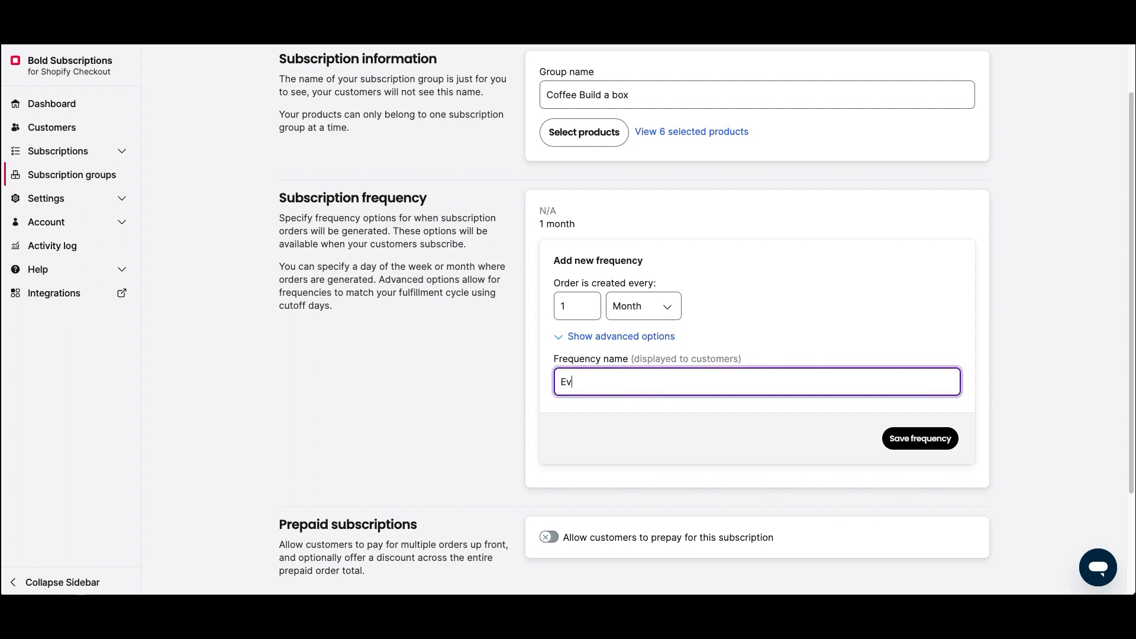
text(ery Month on the 1st)
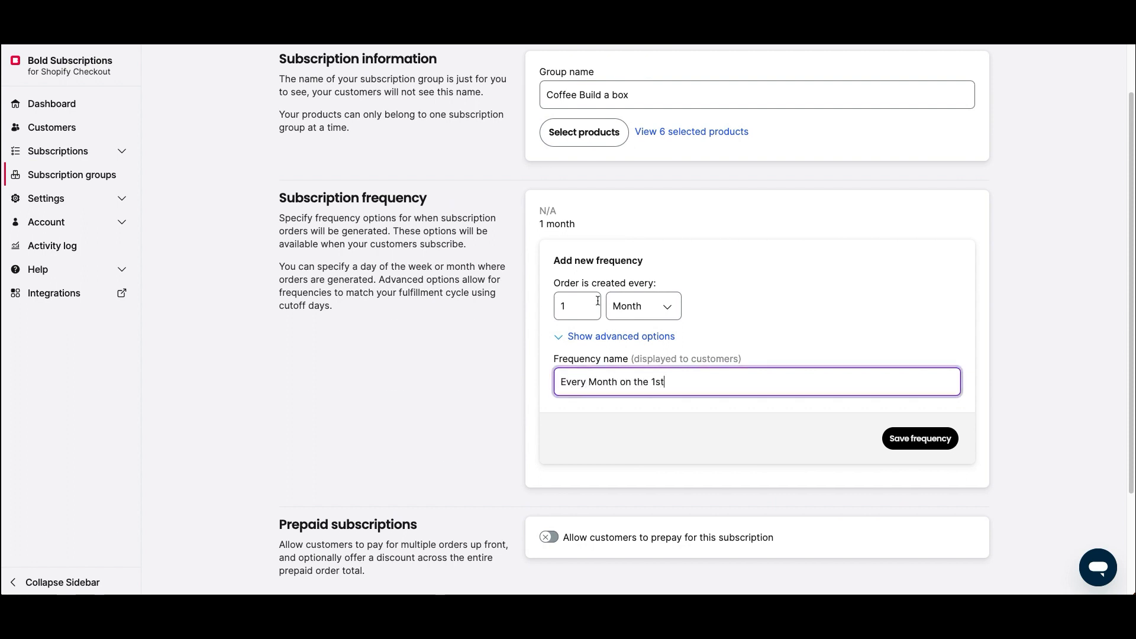
click(597, 337)
click(595, 397)
scroll(557, 426, down, 3)
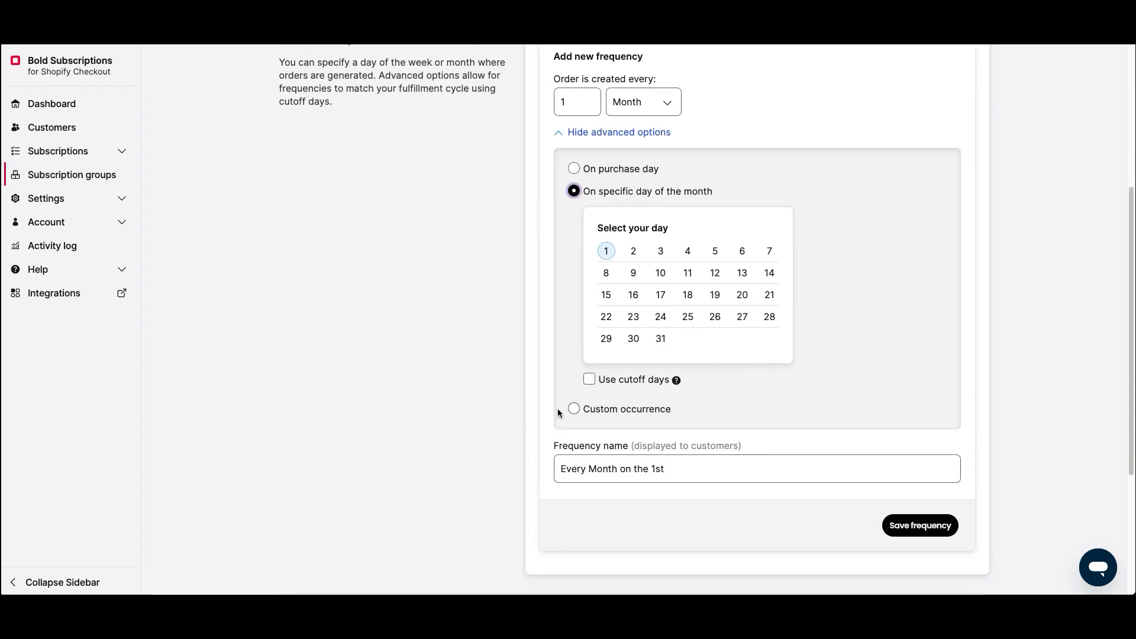
click(905, 531)
- Add a weekly frequency named 'Every Week on Monday' with orders falling on Monday
click(773, 323)
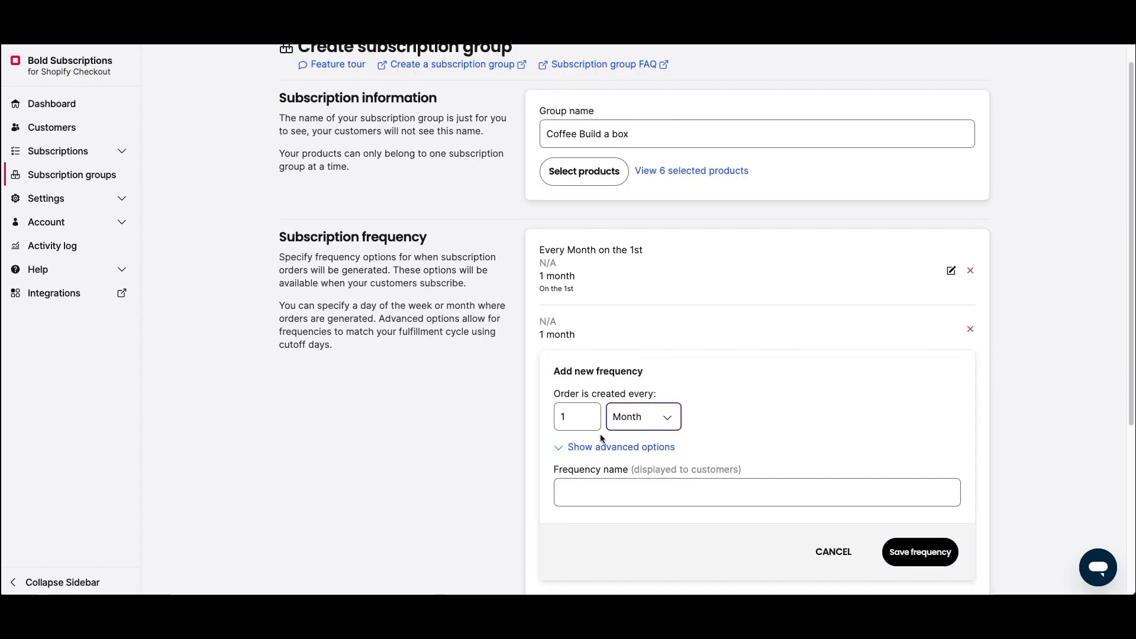
click(591, 422)
click(625, 418)
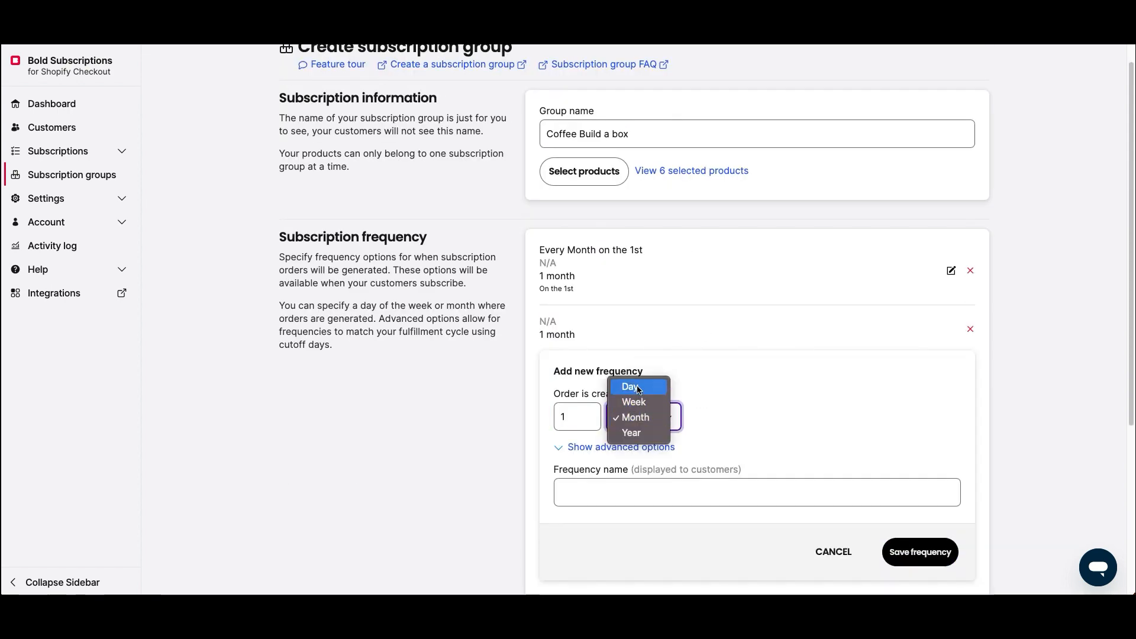
click(628, 401)
click(583, 493)
text(Every W)
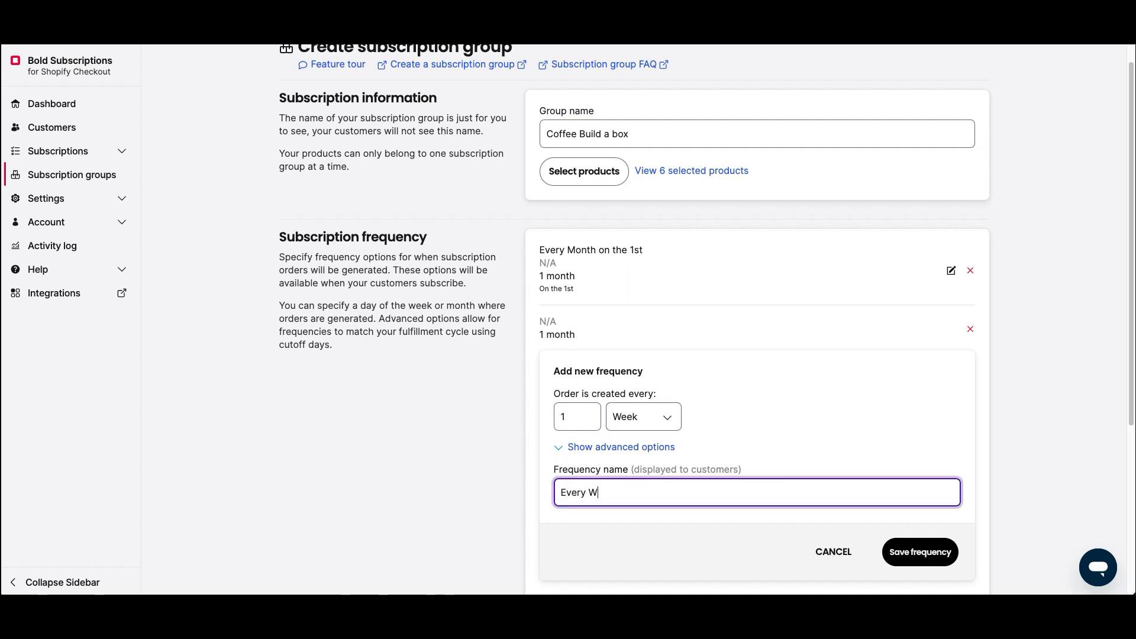
text(eek on Monday)
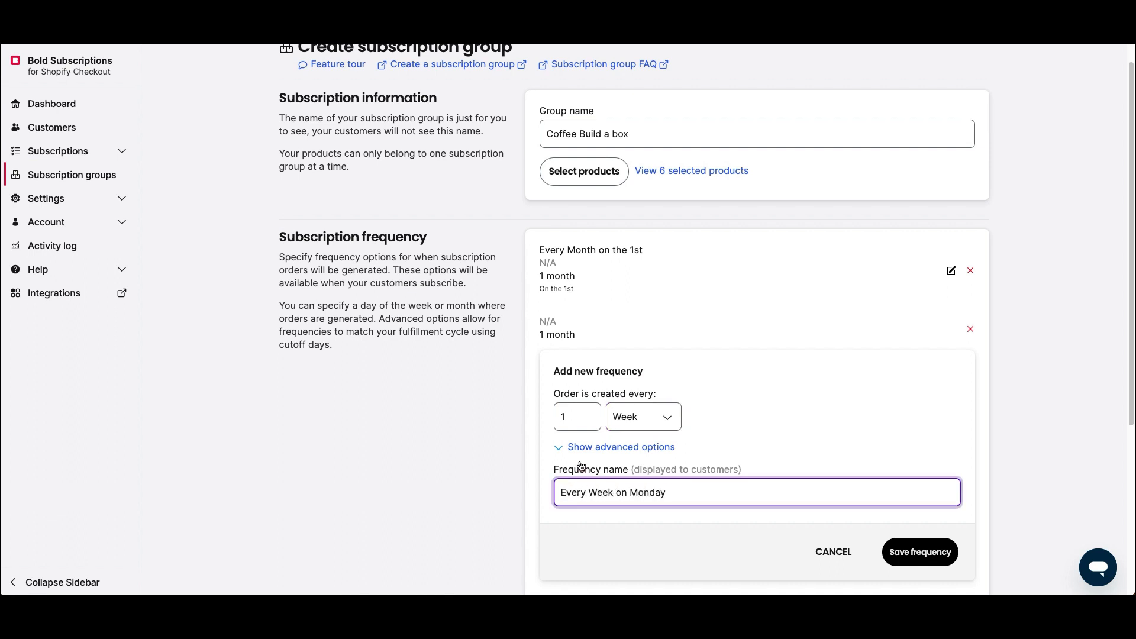
click(586, 448)
click(573, 504)
scroll(573, 458, down, 2)
click(619, 472)
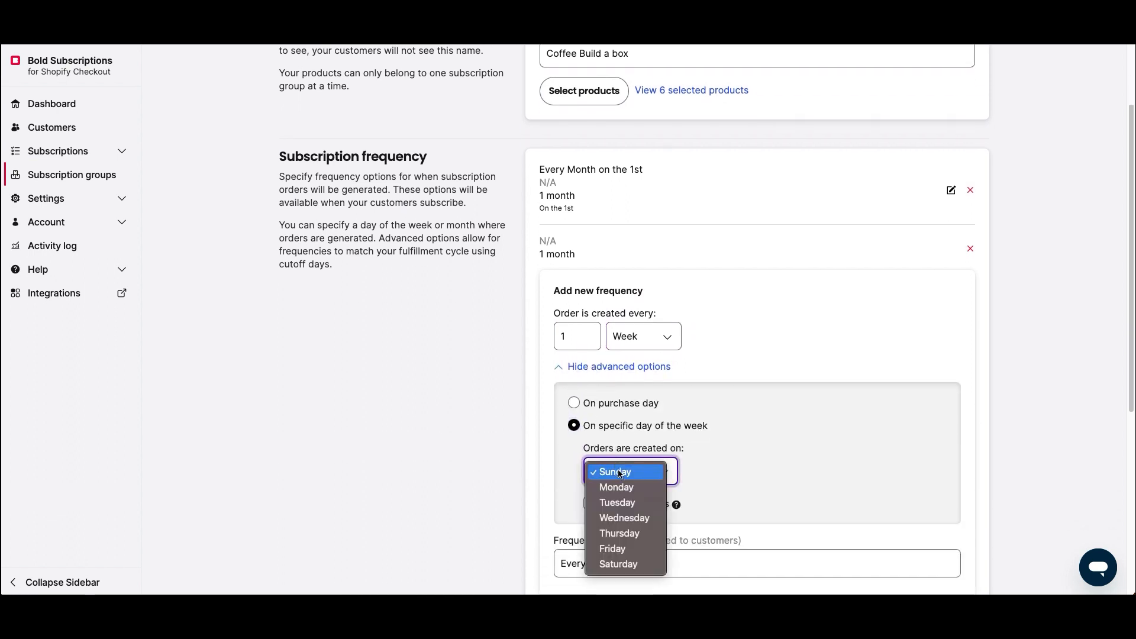
click(616, 487)
scroll(736, 468, down, 3)
click(918, 406)
- Add a 'Quarterly on the 1st' frequency every 3 months on day 1
click(677, 329)
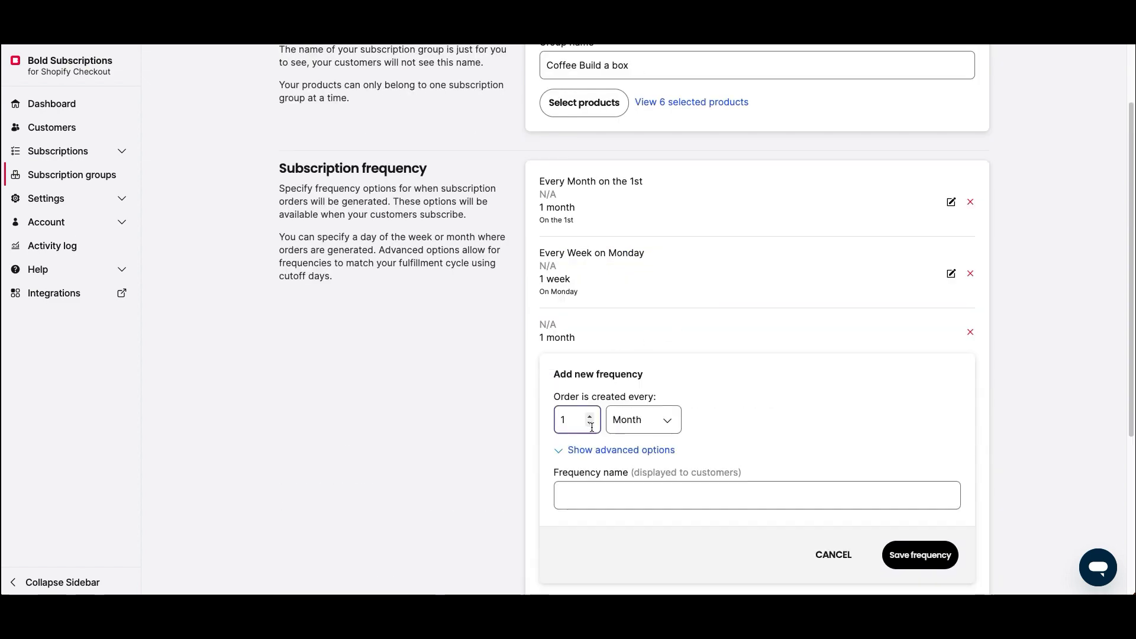
click(643, 420)
click(644, 422)
click(589, 417)
click(589, 418)
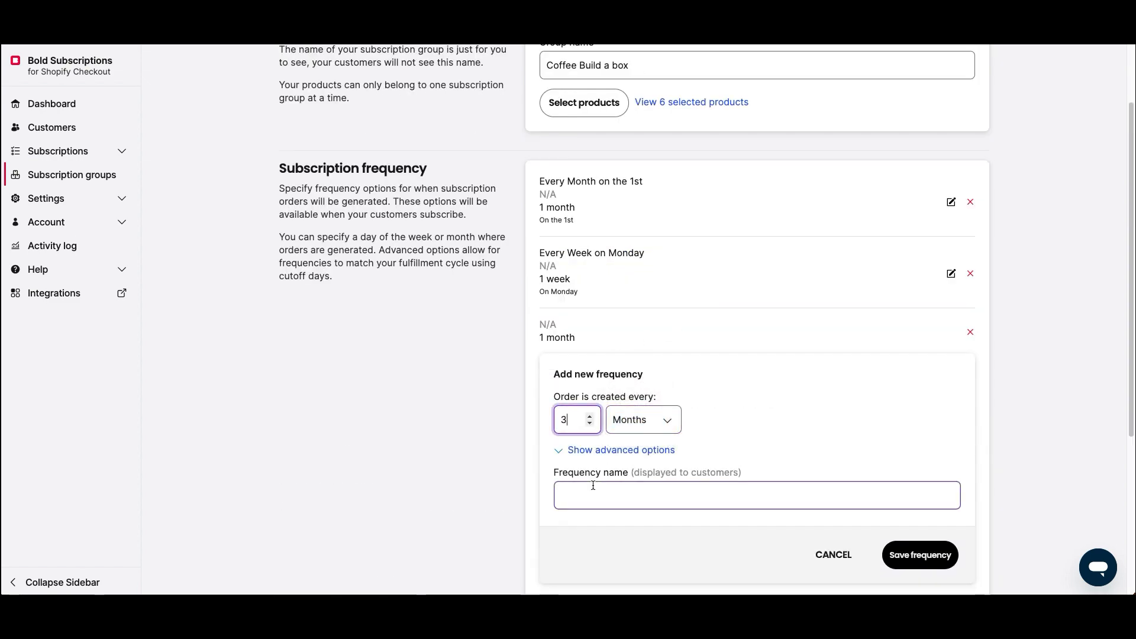
click(593, 486)
text(Quarterly on )
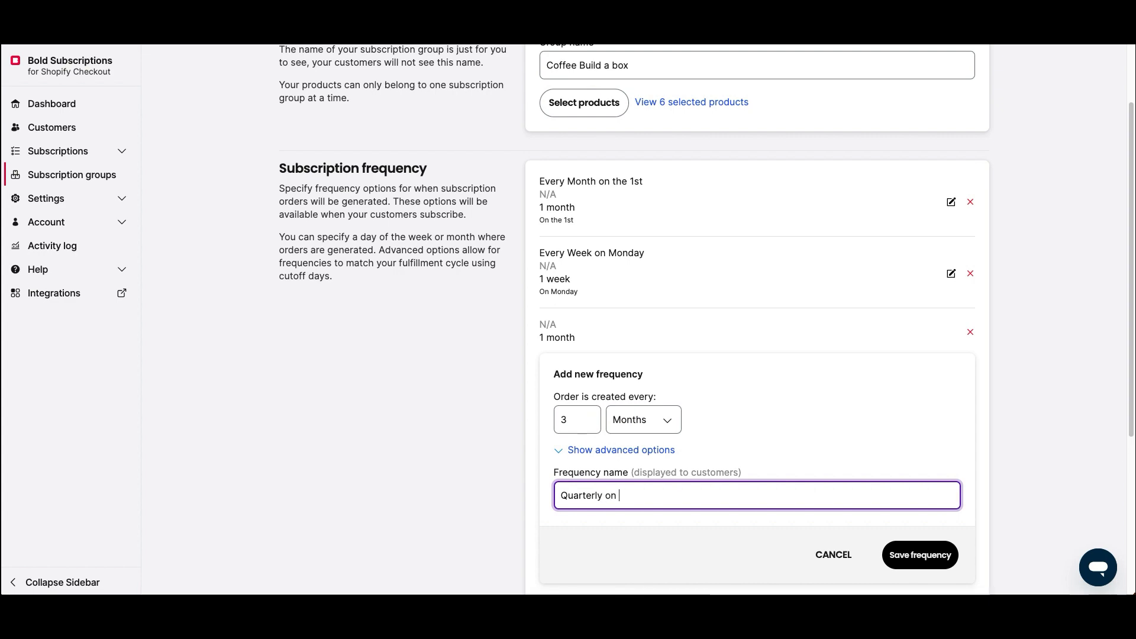
text(the 1sr)
key(BackSpace)
text(t)
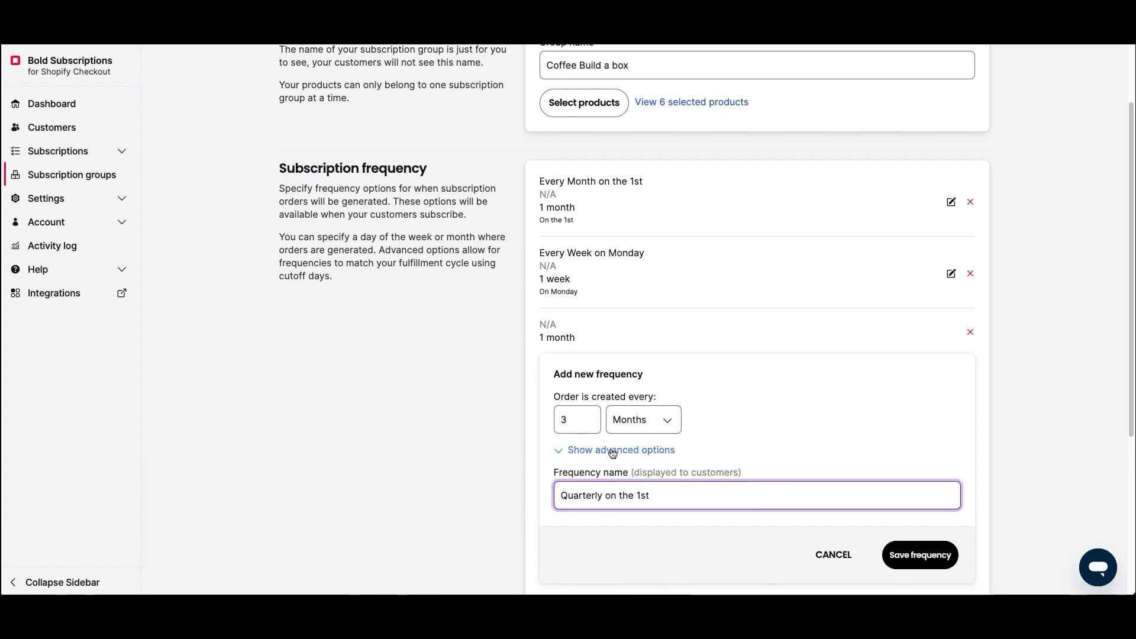
click(611, 452)
scroll(609, 464, down, 1)
click(608, 469)
scroll(611, 456, down, 1)
scroll(616, 456, down, 3)
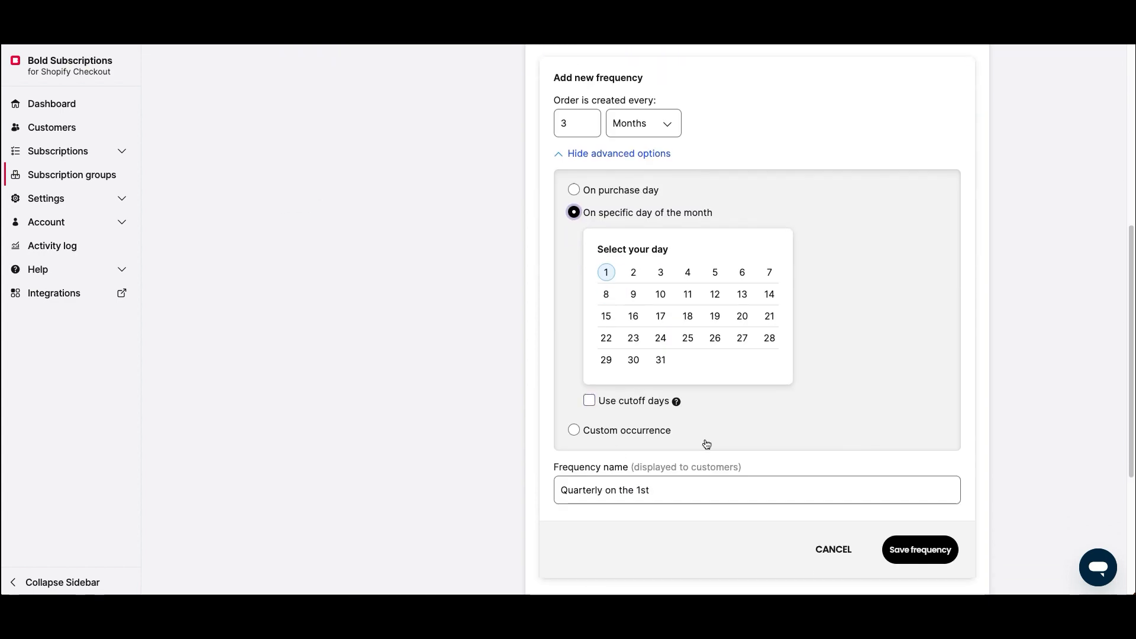
click(919, 550)
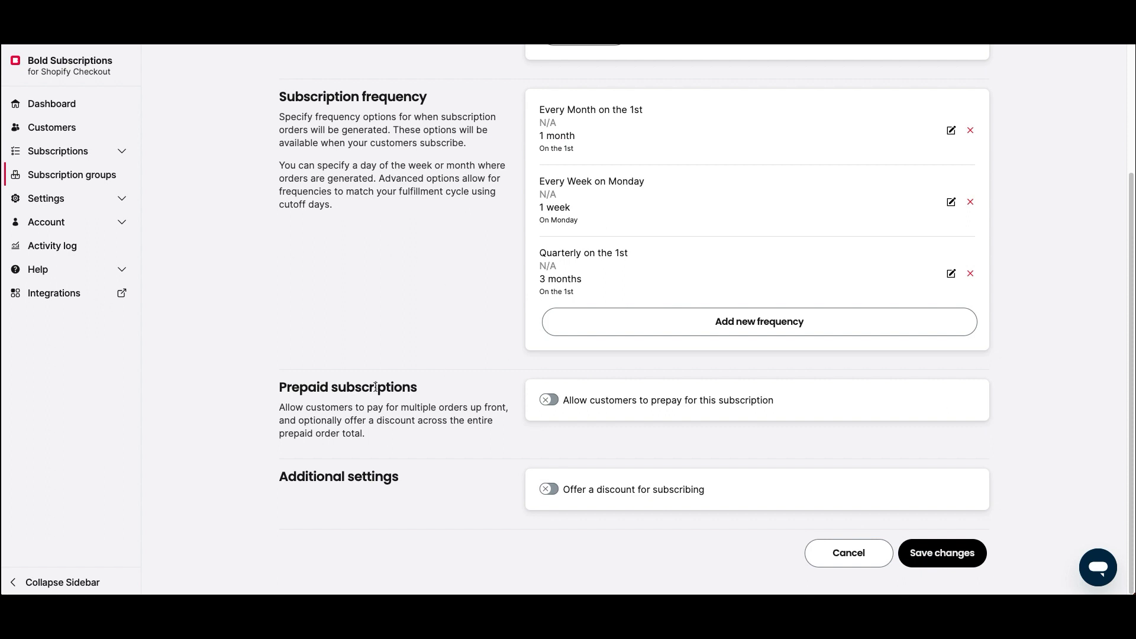
- Allow customers to prepay, with a first prepaid length of 3 orders
drag(270, 392, 439, 389)
click(549, 400)
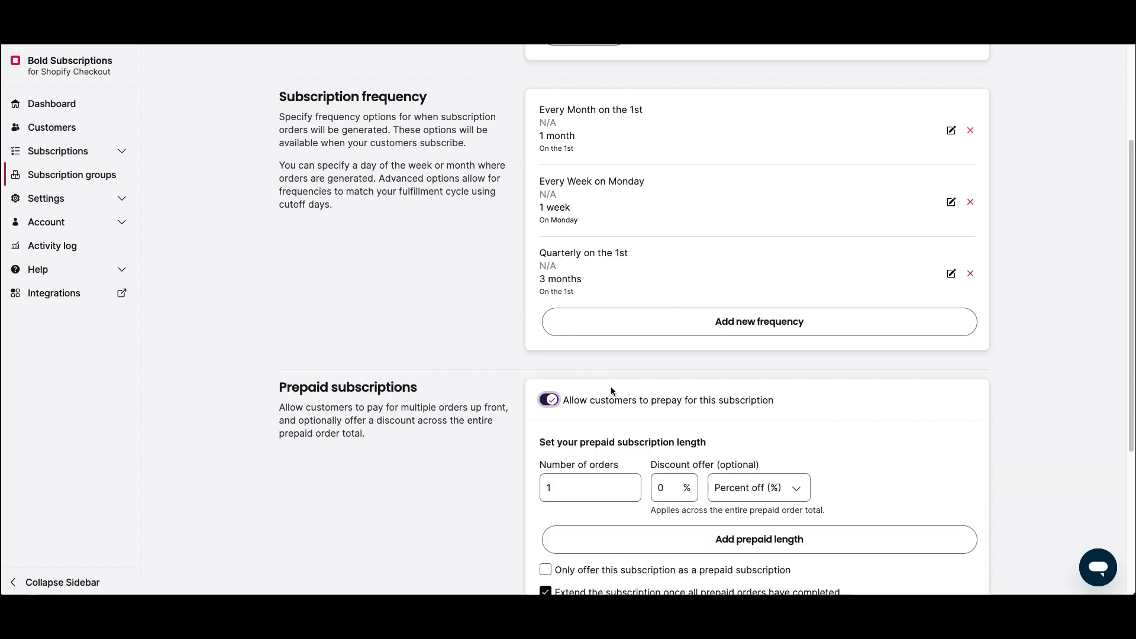
scroll(583, 424, down, 1)
click(566, 443)
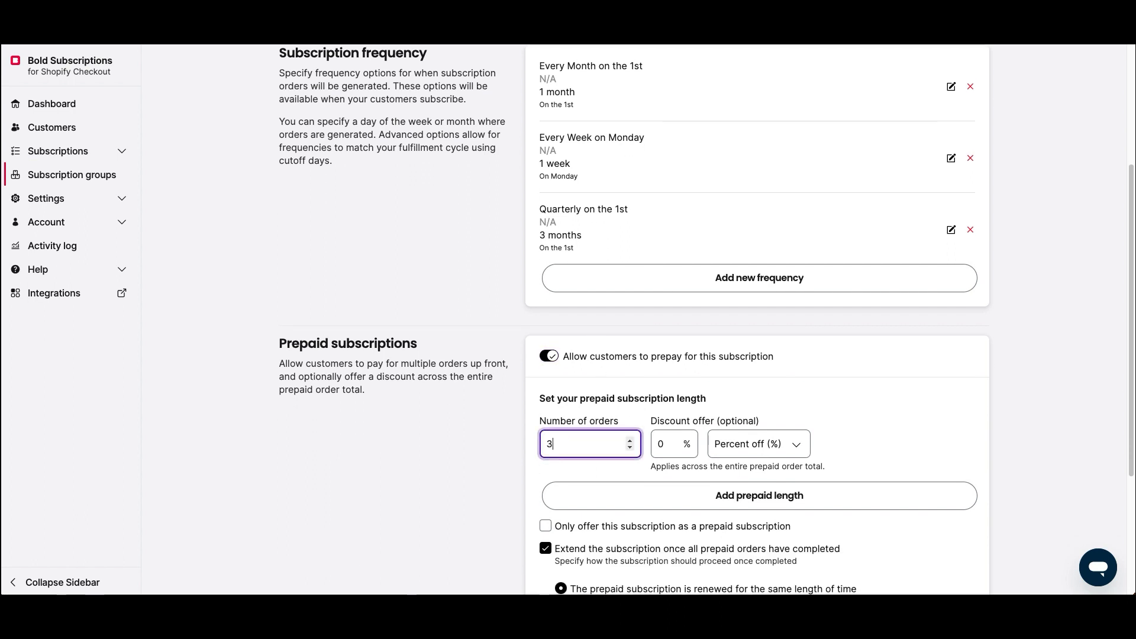
text(3)
scroll(674, 453, down, 1)
- Add prepaid lengths of 5 and 7 orders and delete the extra empty row
click(674, 454)
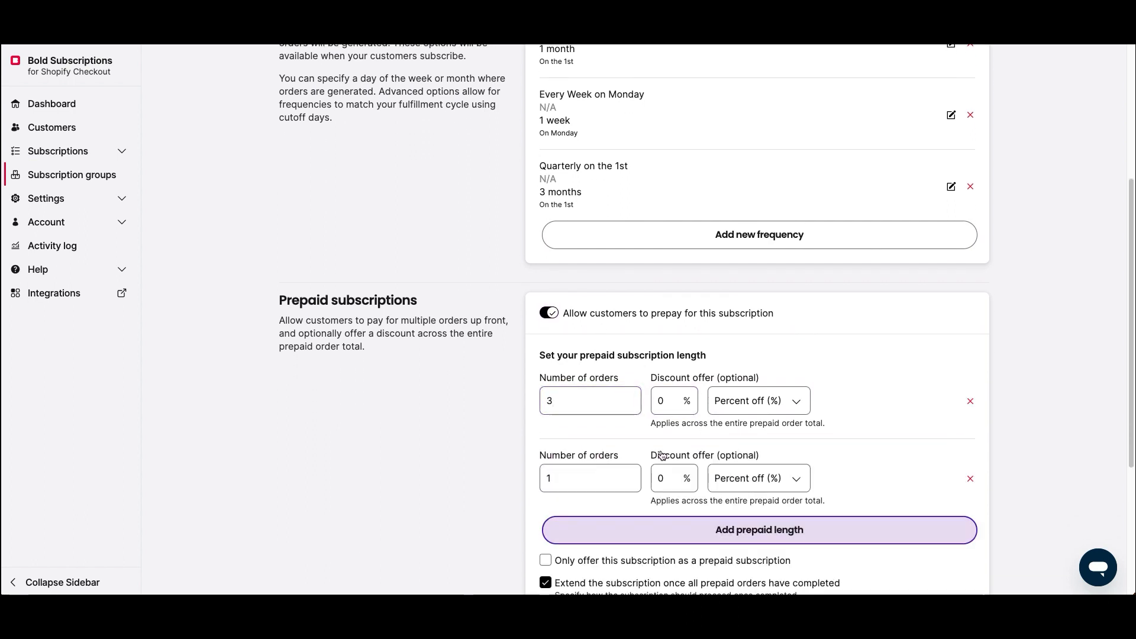
double_click(562, 477)
text(5)
click(633, 530)
scroll(589, 503, down, 3)
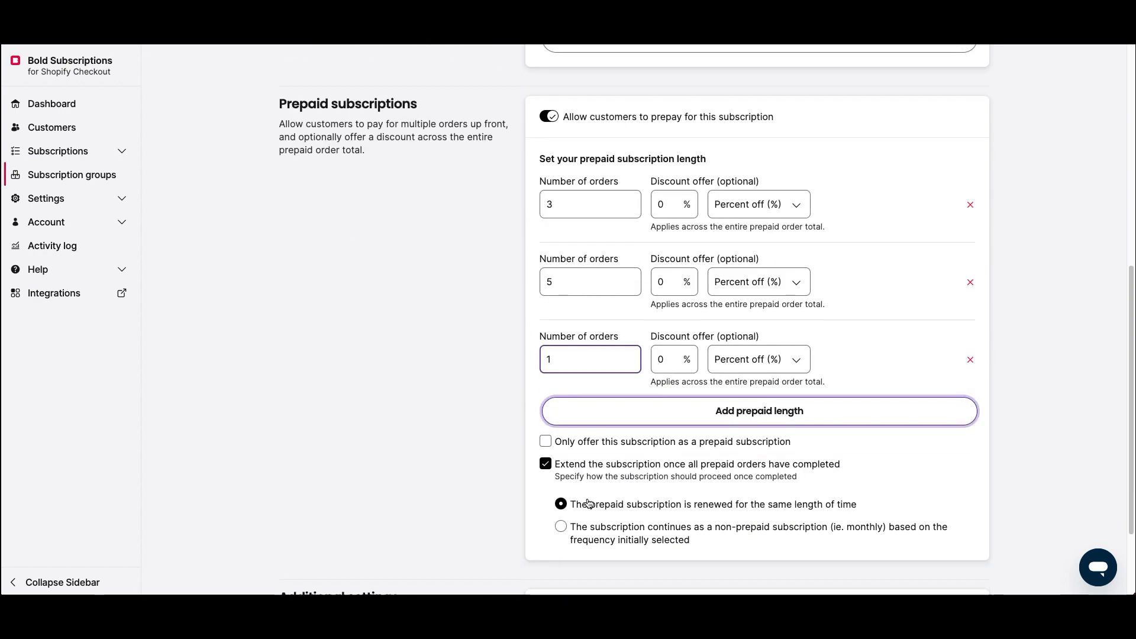
click(568, 359)
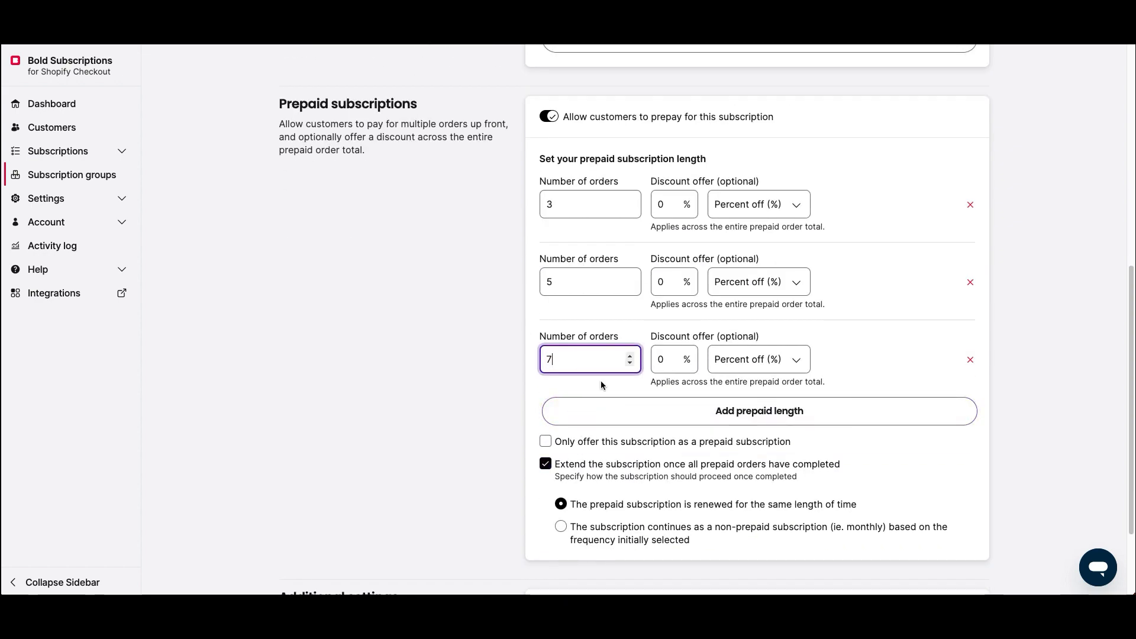
text(7)
click(601, 411)
click(970, 437)
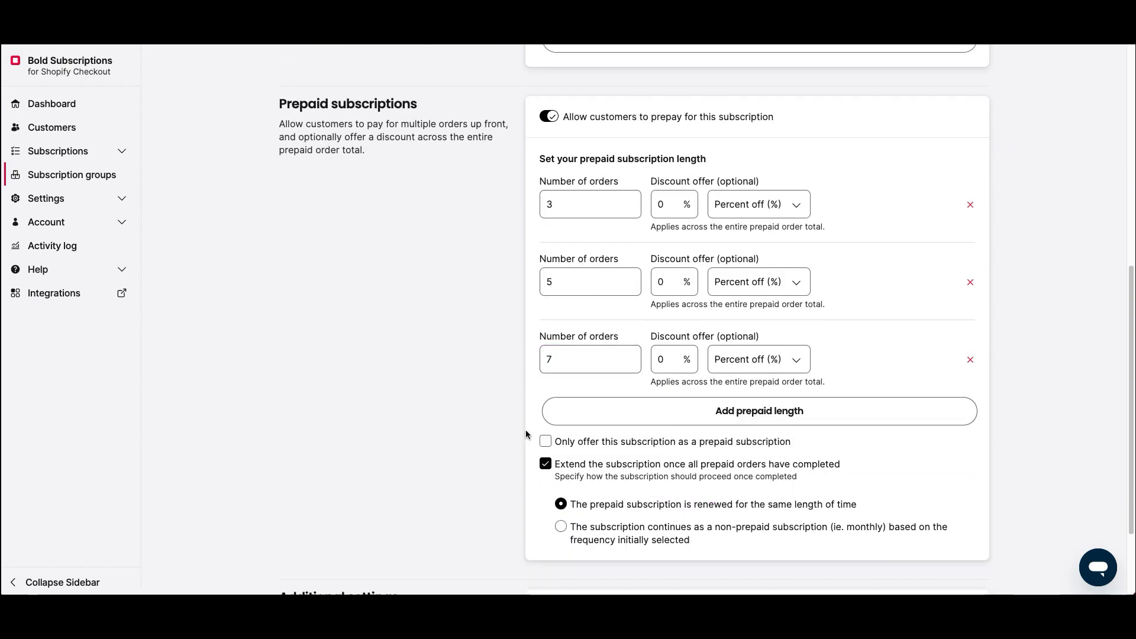
scroll(417, 404, down, 1)
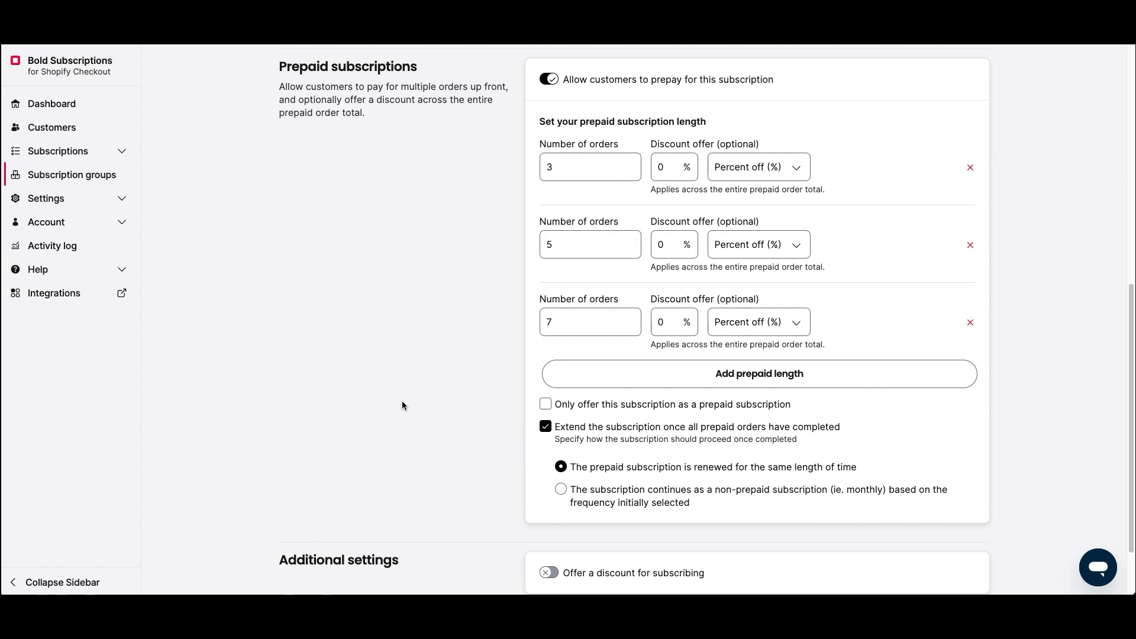
scroll(403, 406, down, 2)
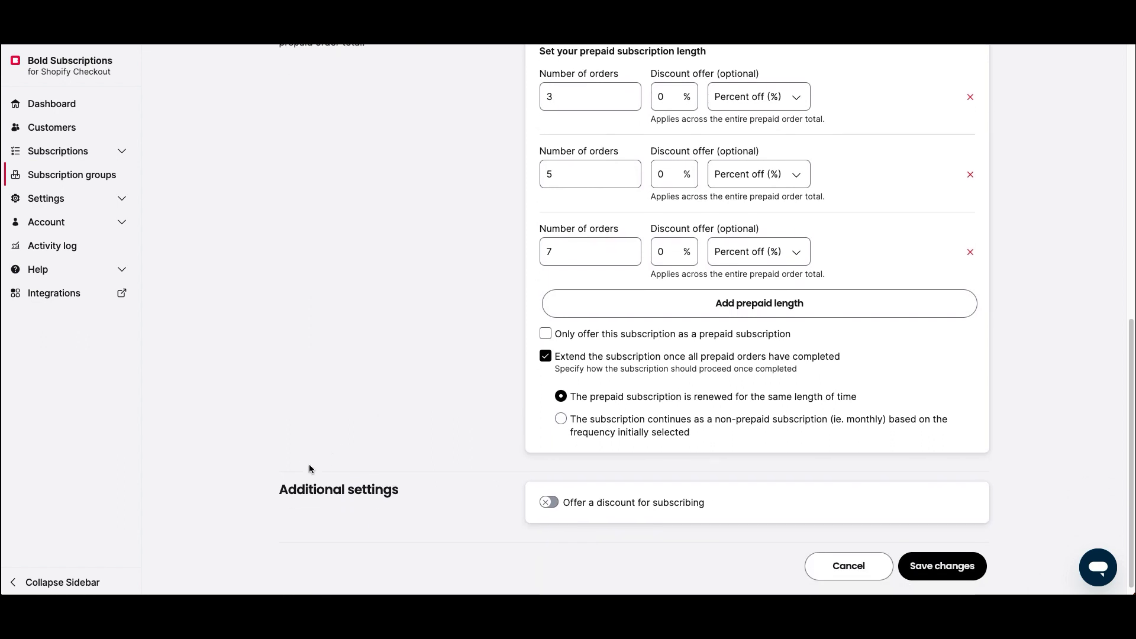
drag(278, 490, 433, 490)
- Try a 15% subscribing discount, switch it back off, and save the group changes
click(433, 489)
scroll(444, 414, down, 1)
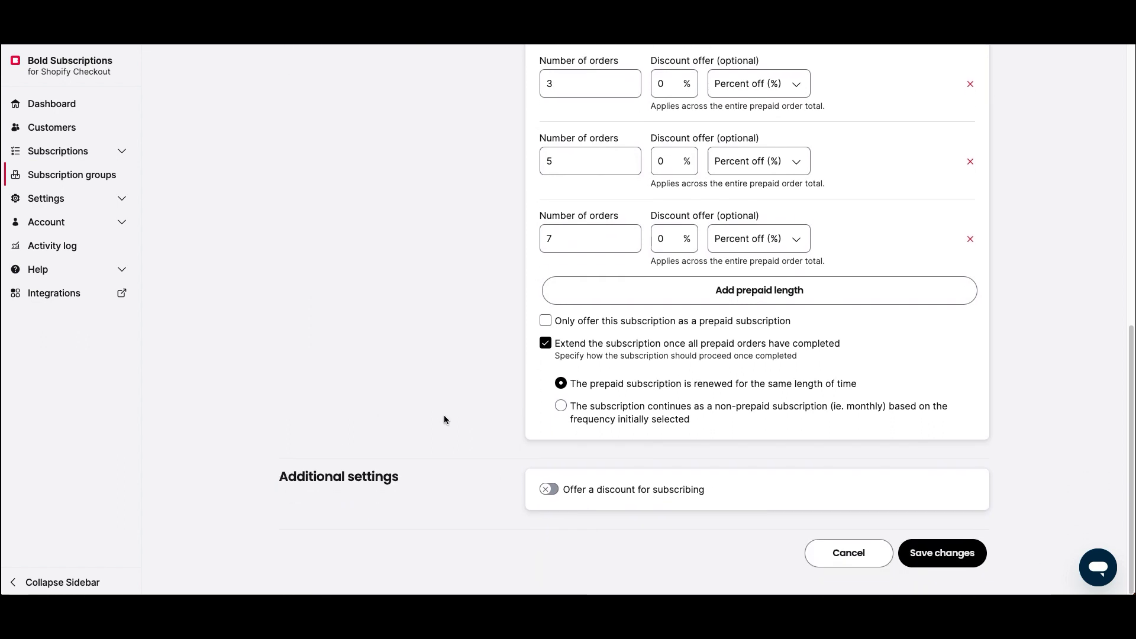
click(548, 490)
click(553, 526)
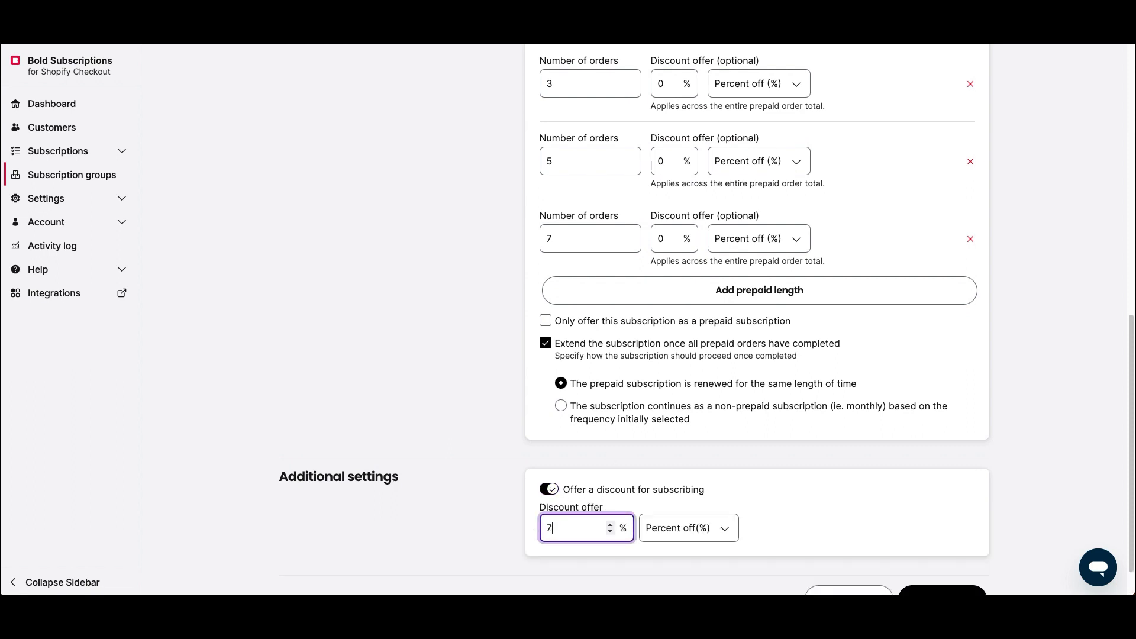
key(Up)
key(Up)
key(Up)
key(Up)
click(421, 504)
scroll(427, 490, down, 1)
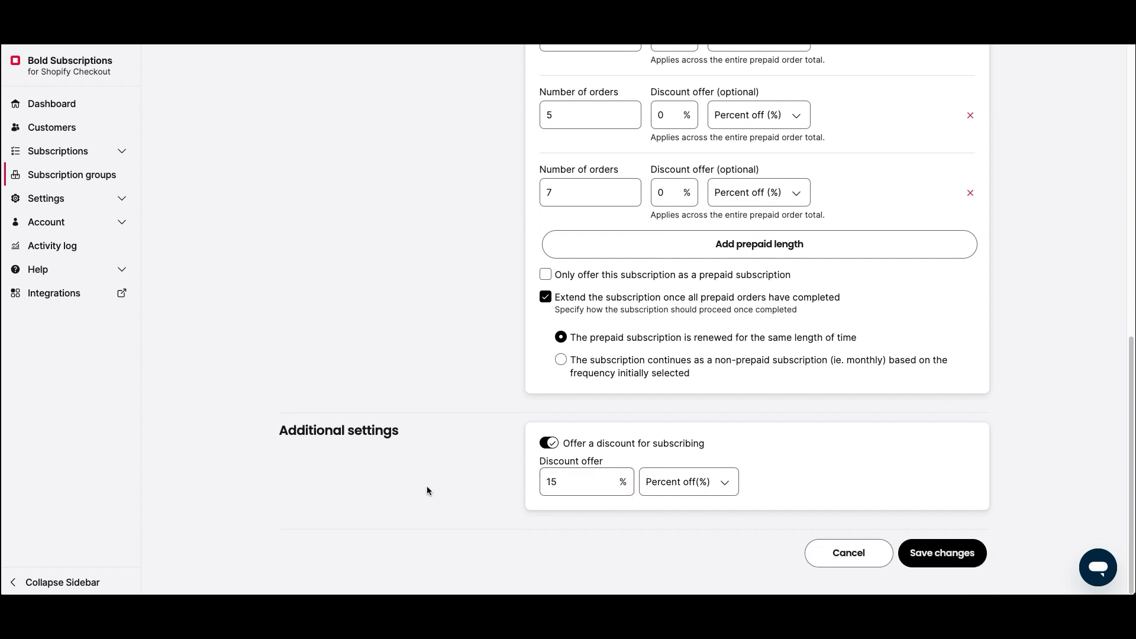
click(548, 443)
click(963, 548)
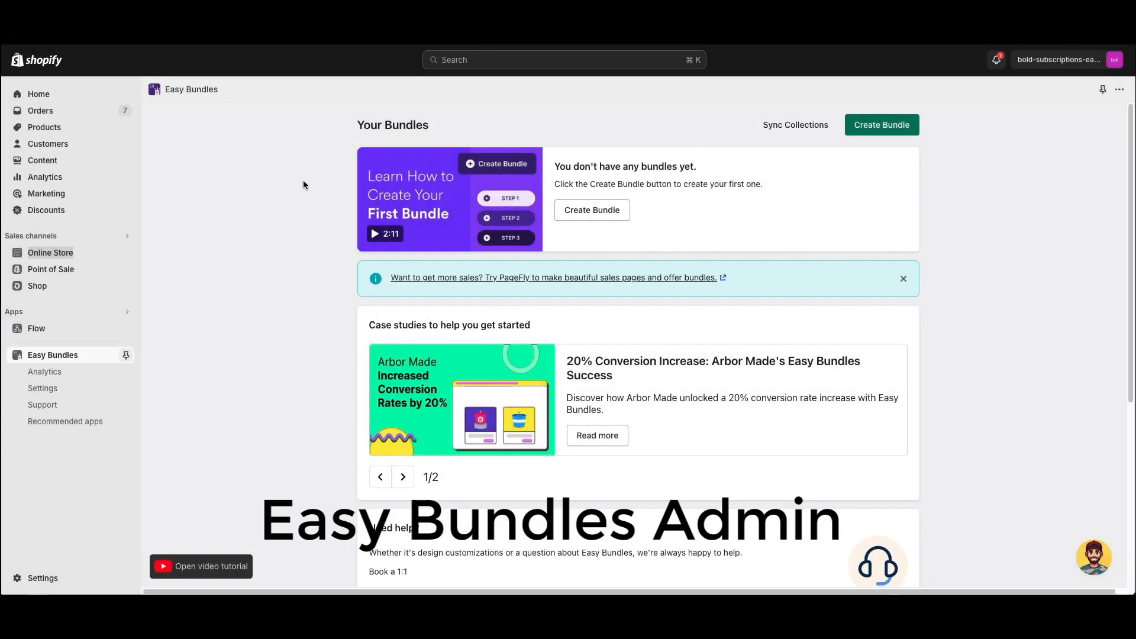
- Create a new Easy Bundles bundle named 'Coffee Bundle'
click(879, 131)
click(507, 344)
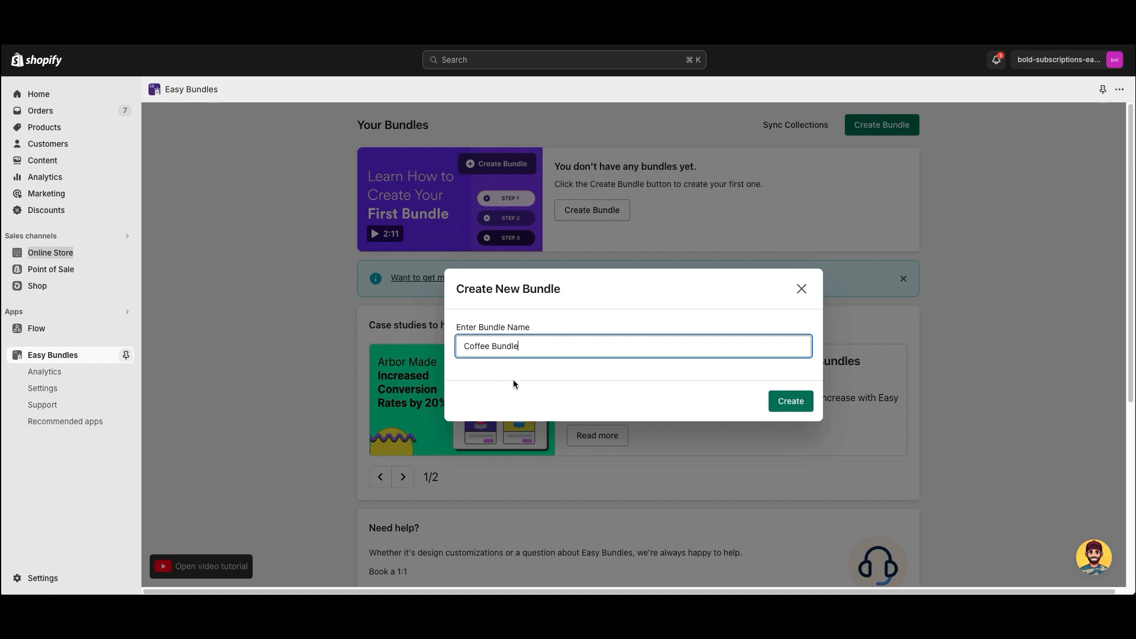
click(791, 401)
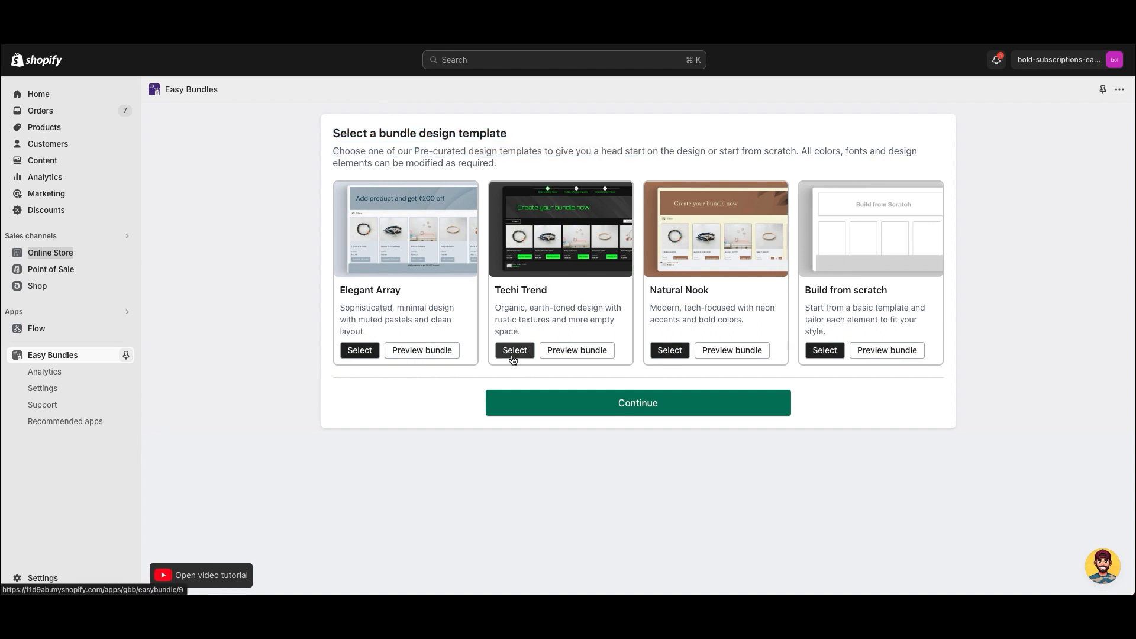
- Choose the Elegant Array template and add a step using the Single Collection Design
click(359, 350)
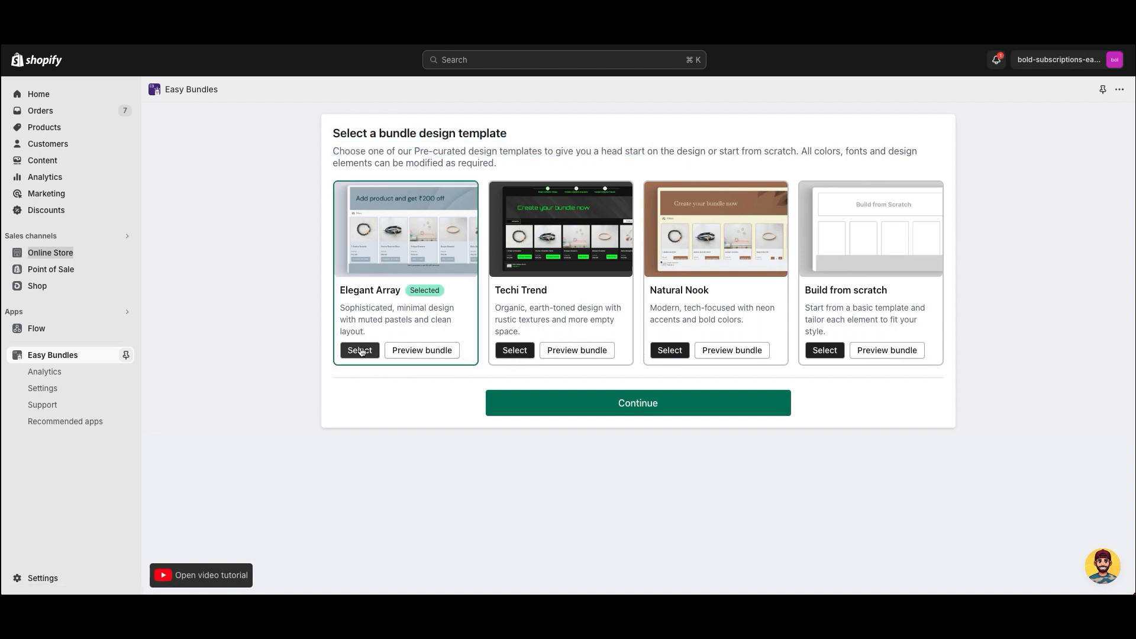
click(595, 401)
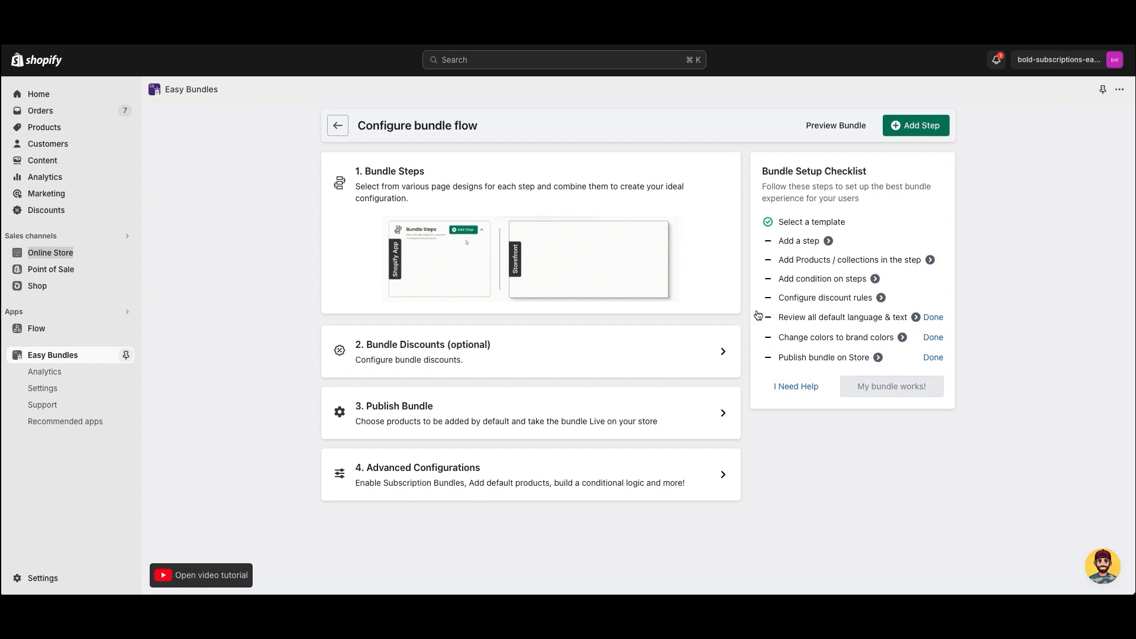
click(911, 130)
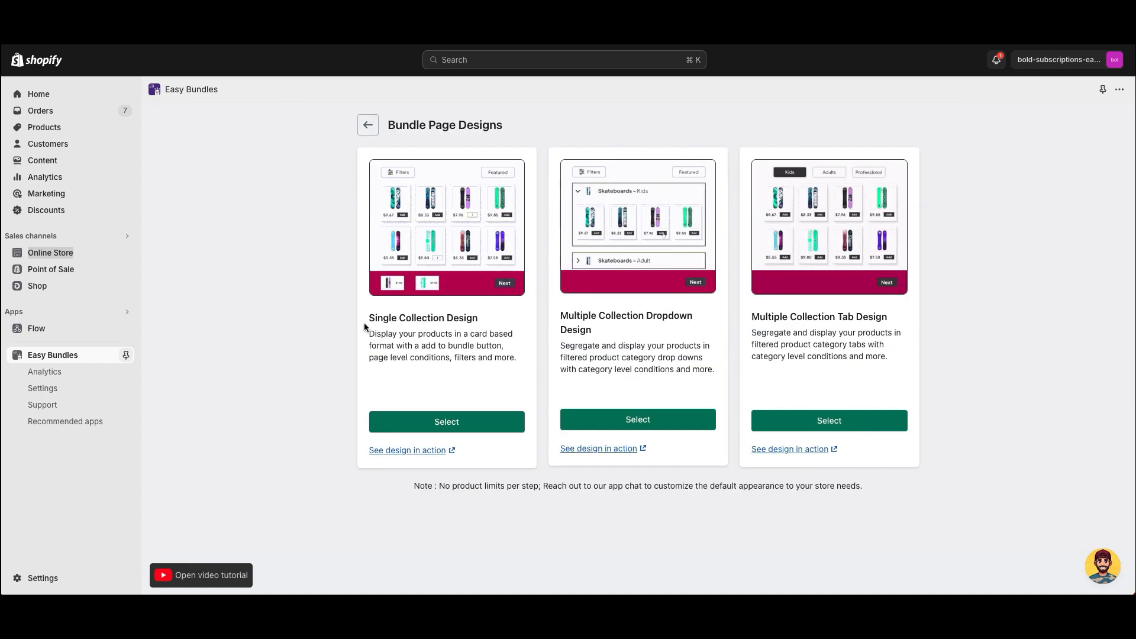
click(434, 422)
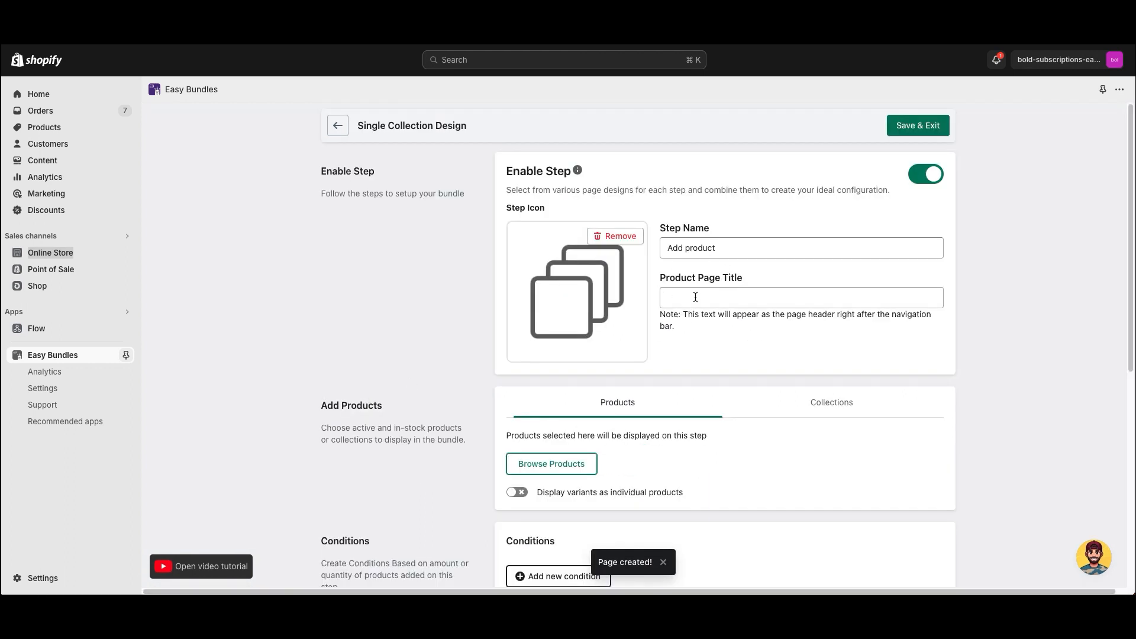
- Title the step page 'Coffee Bundle Choices'
click(696, 297)
text(Coffee)
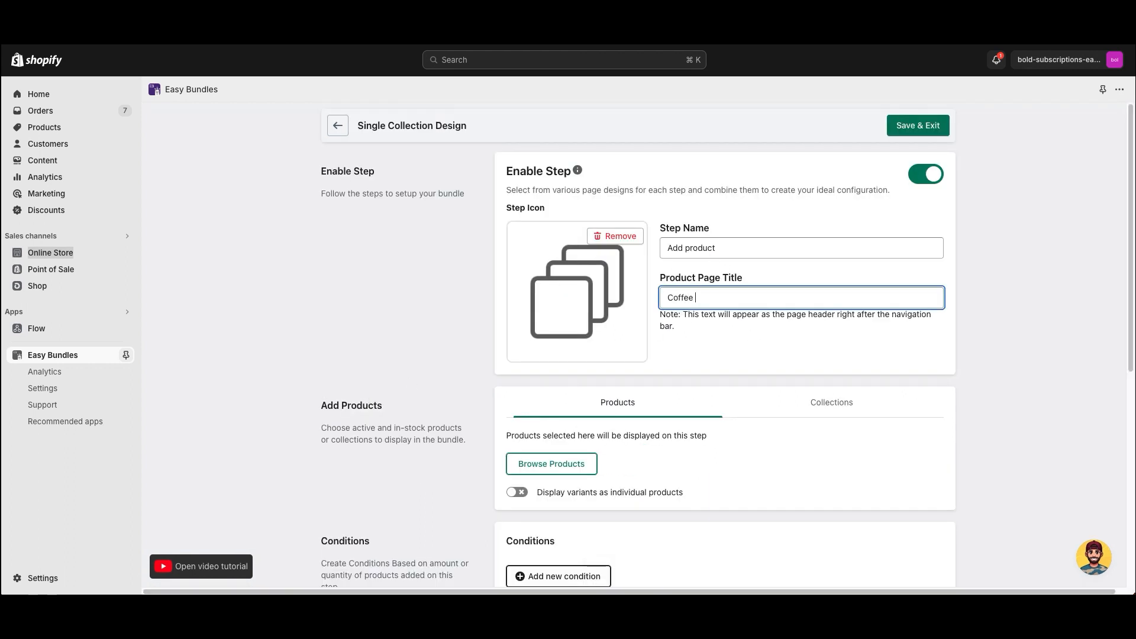
text( Bundle Choiu)
click(429, 317)
scroll(431, 317, down, 1)
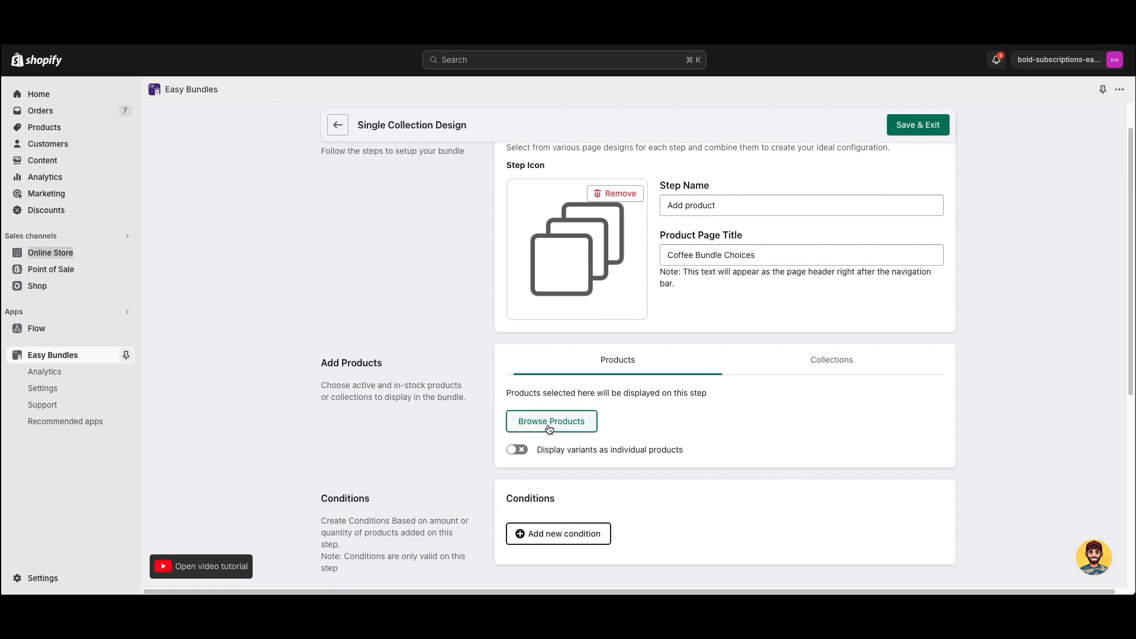
- Pick Akagera Espresso 1lb, Bikunda Island 1lb and Bold El Limoncillo for the step
click(548, 427)
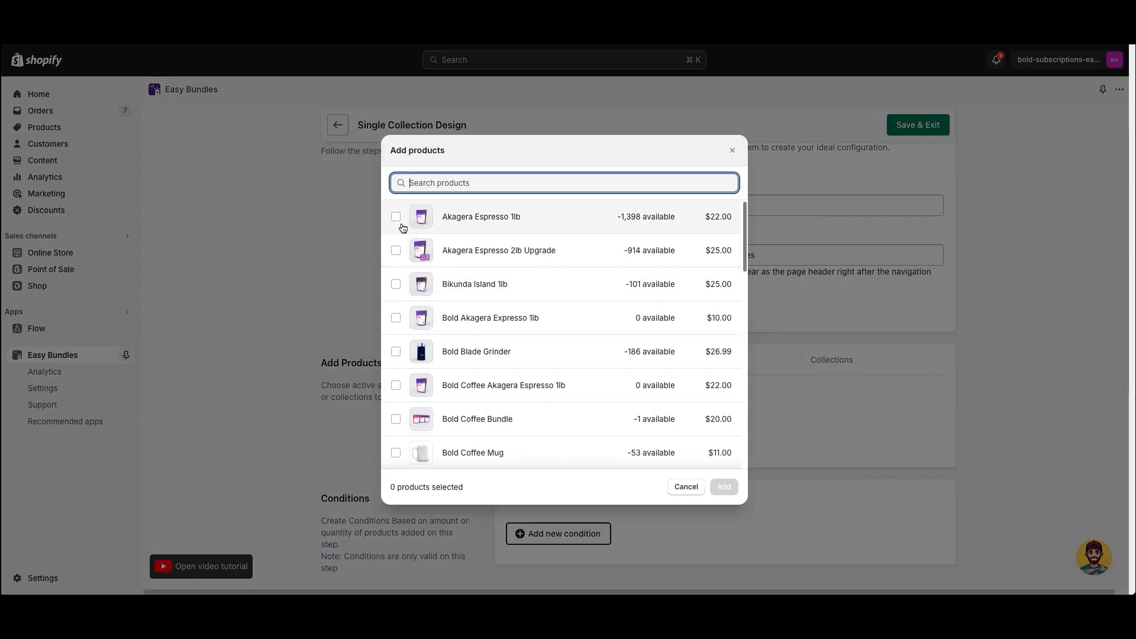
click(401, 227)
click(397, 286)
scroll(453, 323, down, 1)
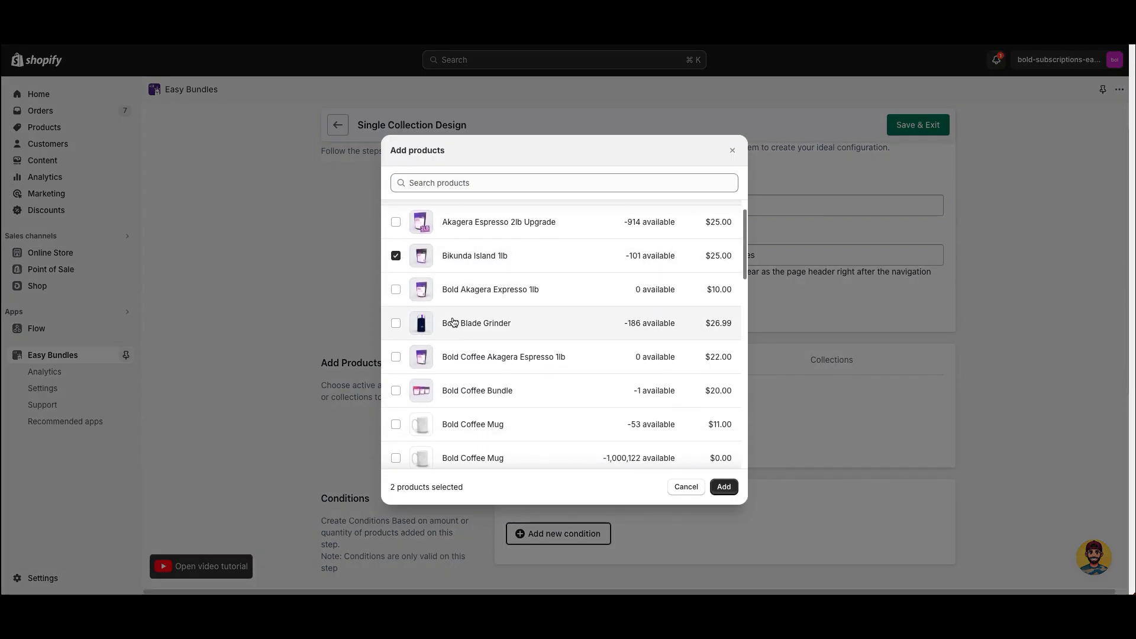
scroll(414, 330, down, 5)
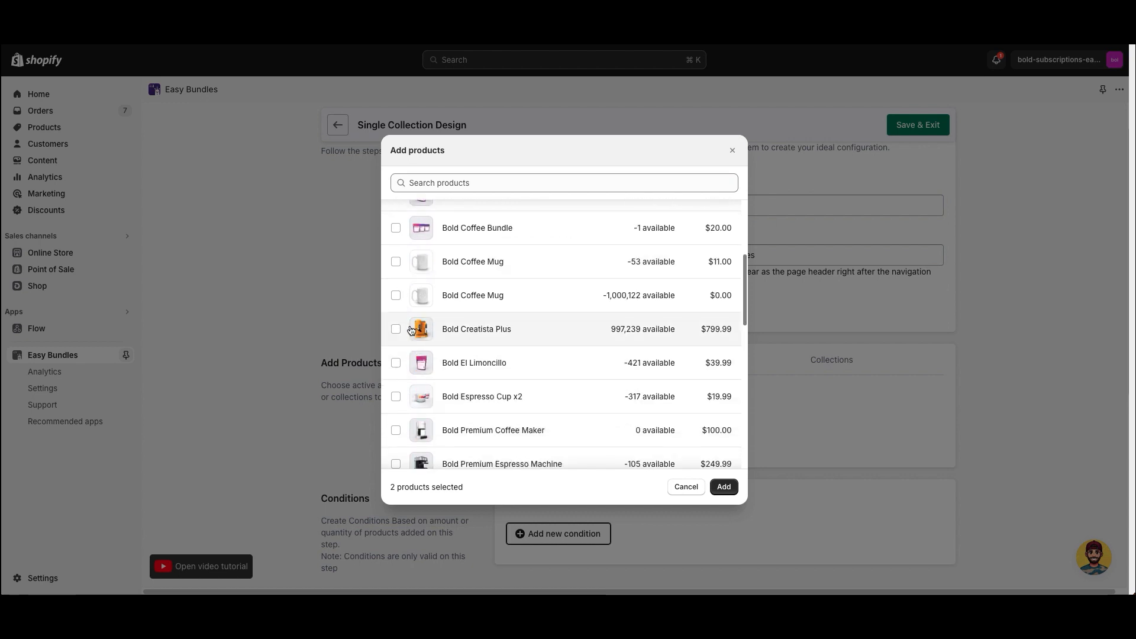
click(396, 362)
scroll(453, 367, down, 2)
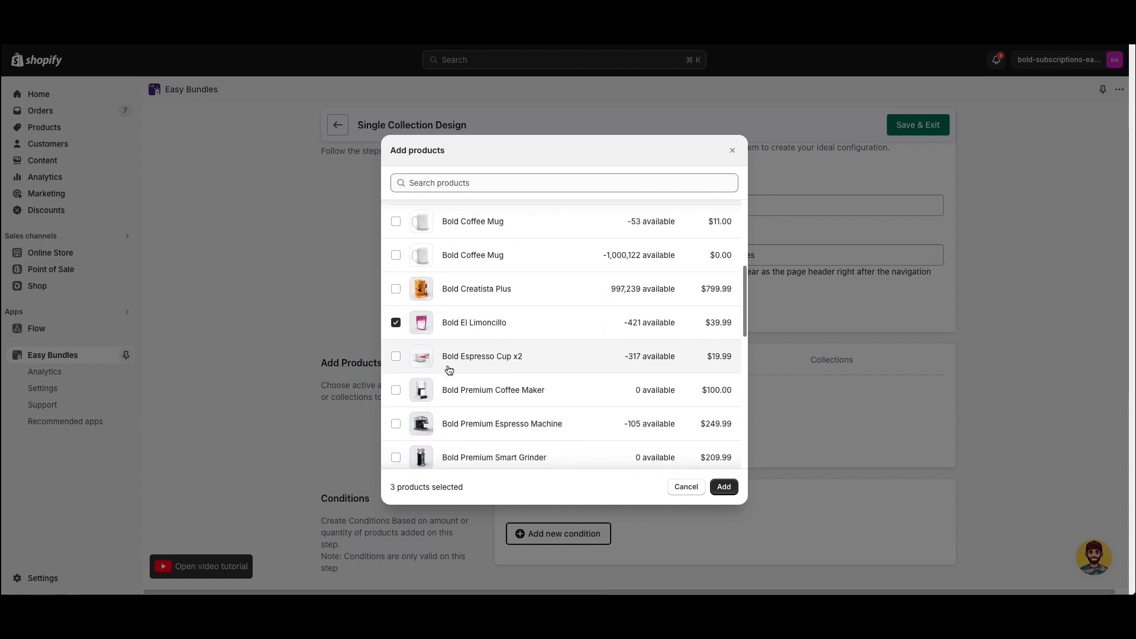
scroll(444, 369, down, 1)
- Add Bold Espresso Cup x2, Premium Coffee Maker, Premium Smart Grinder and Smart Grinder, then confirm
click(396, 363)
click(396, 329)
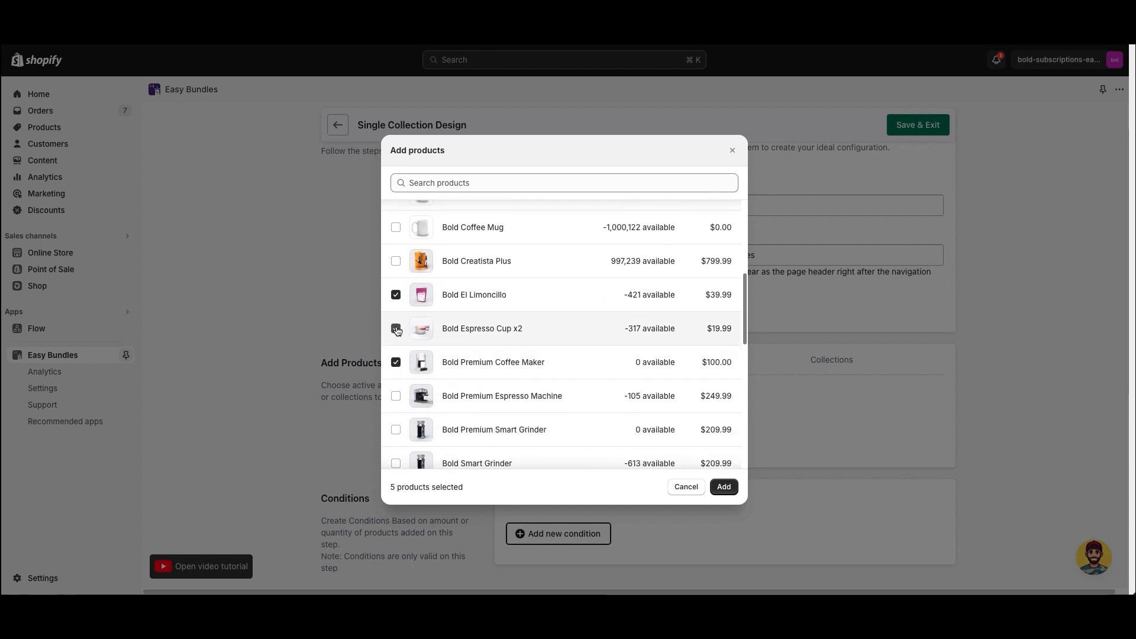
scroll(419, 419, down, 1)
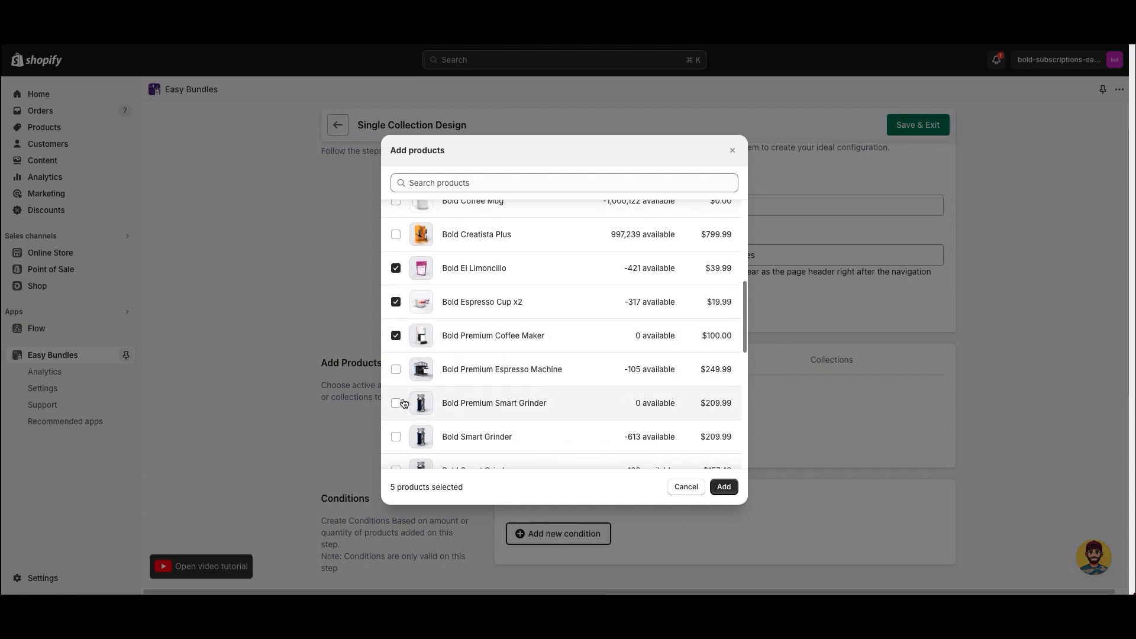
click(396, 409)
scroll(533, 425, down, 1)
click(496, 425)
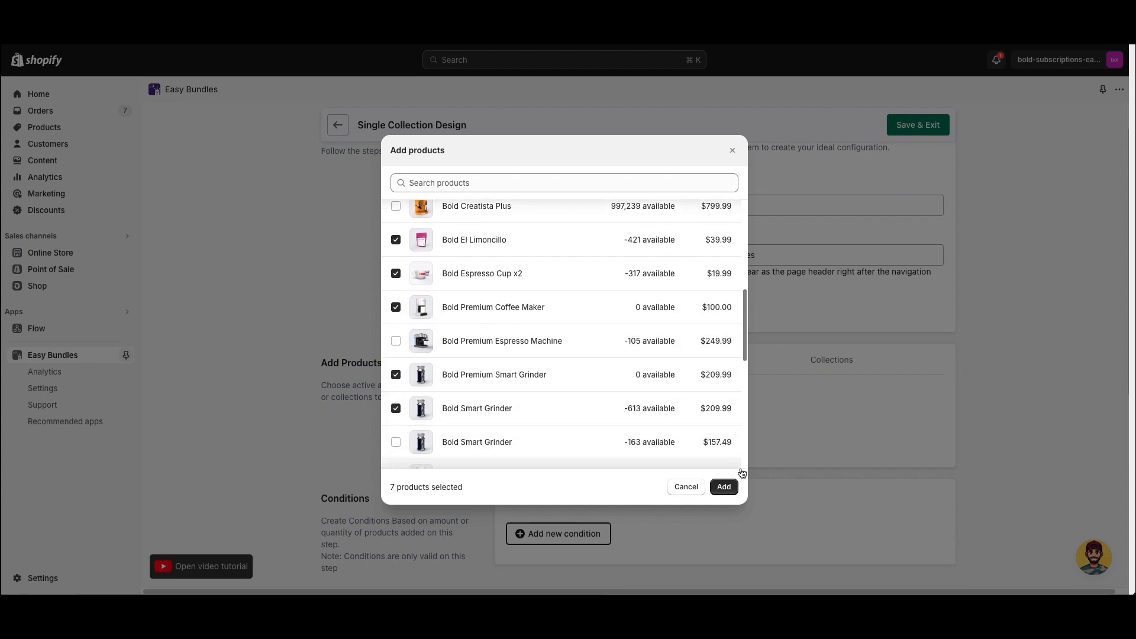
click(725, 486)
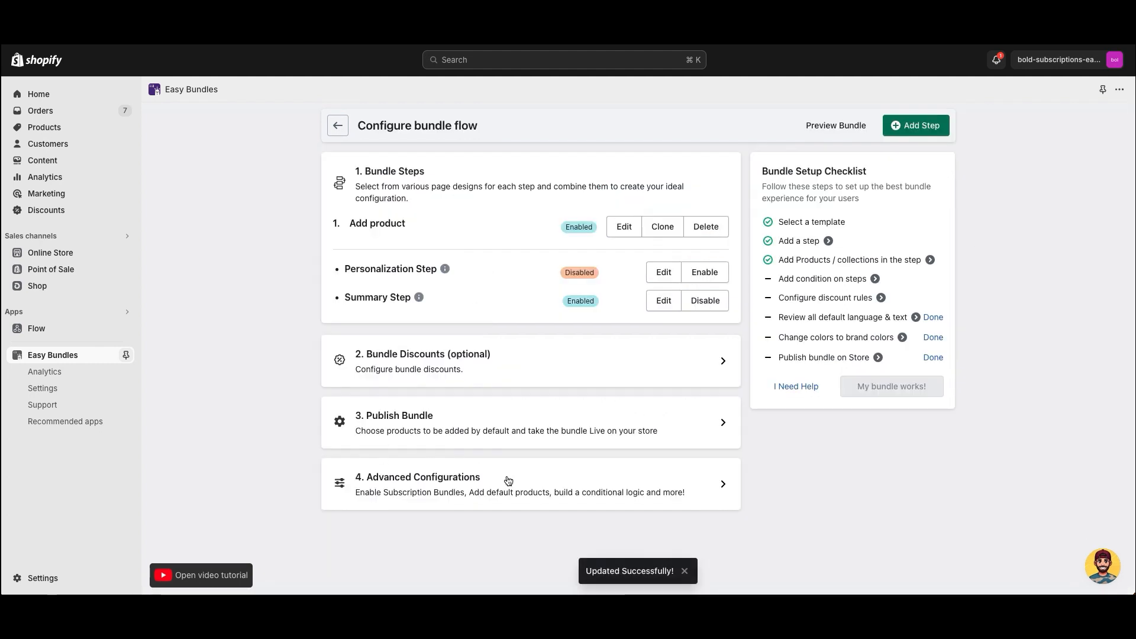
- Enable subscriptions for the bundle with recurring discounts off, save, and return to the flow overview
click(510, 480)
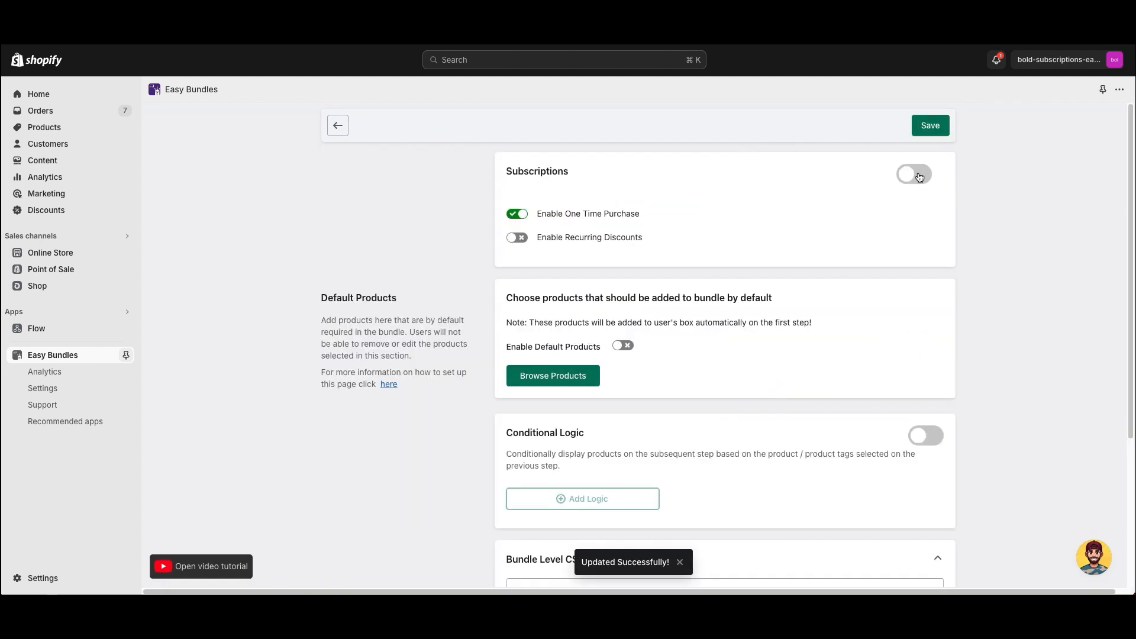
click(919, 177)
drag(591, 178, 506, 174)
click(464, 193)
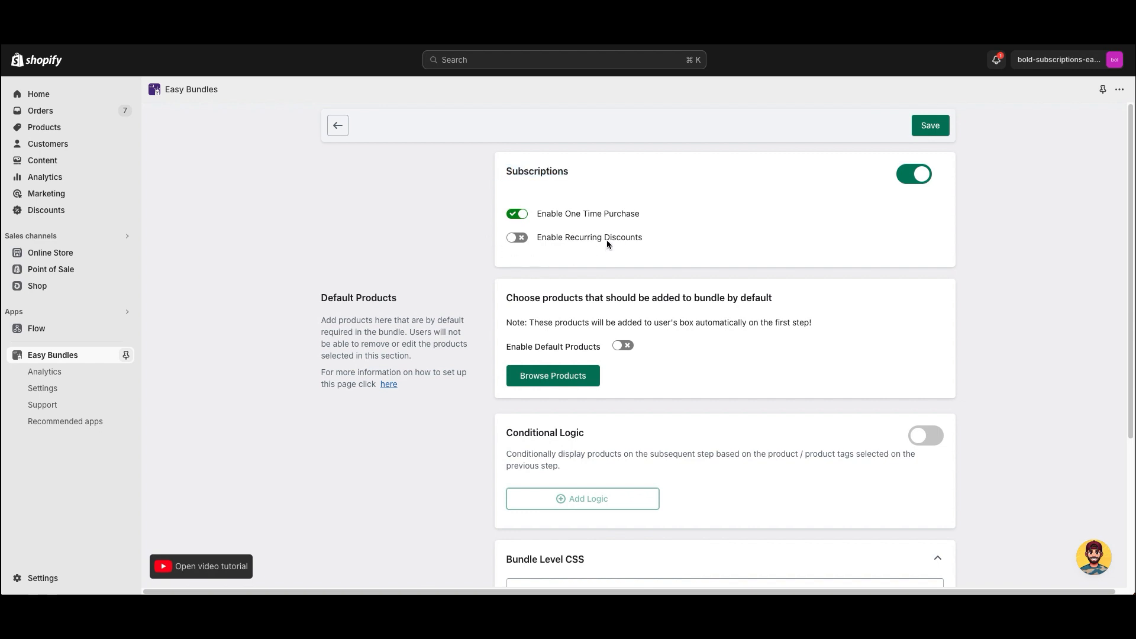
drag(654, 239, 538, 239)
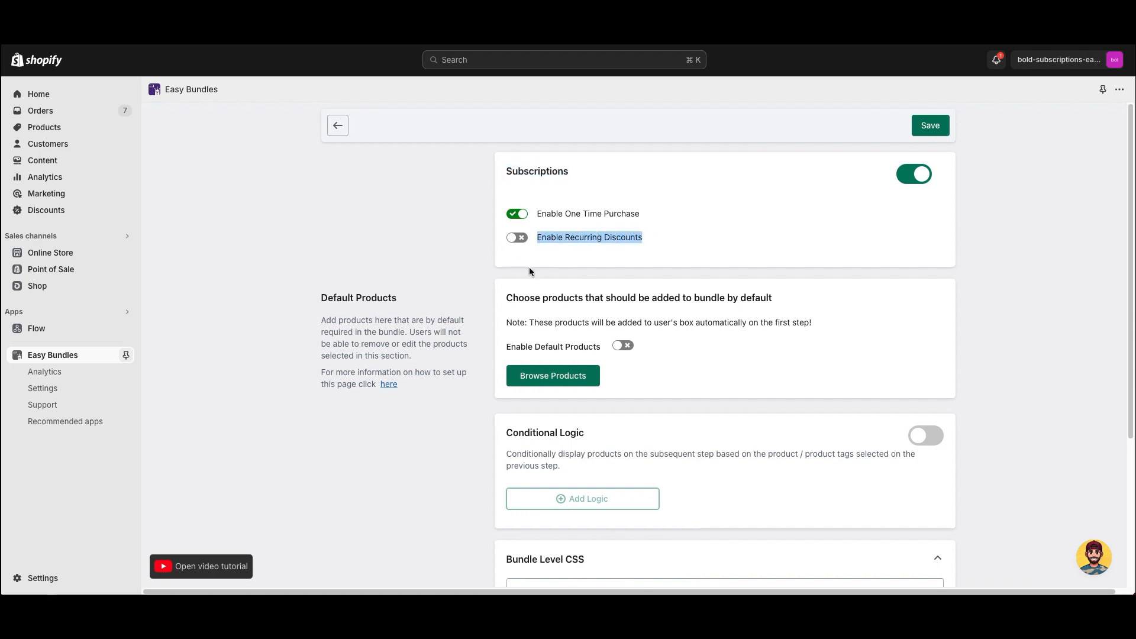
click(516, 239)
drag(648, 240, 542, 242)
click(517, 237)
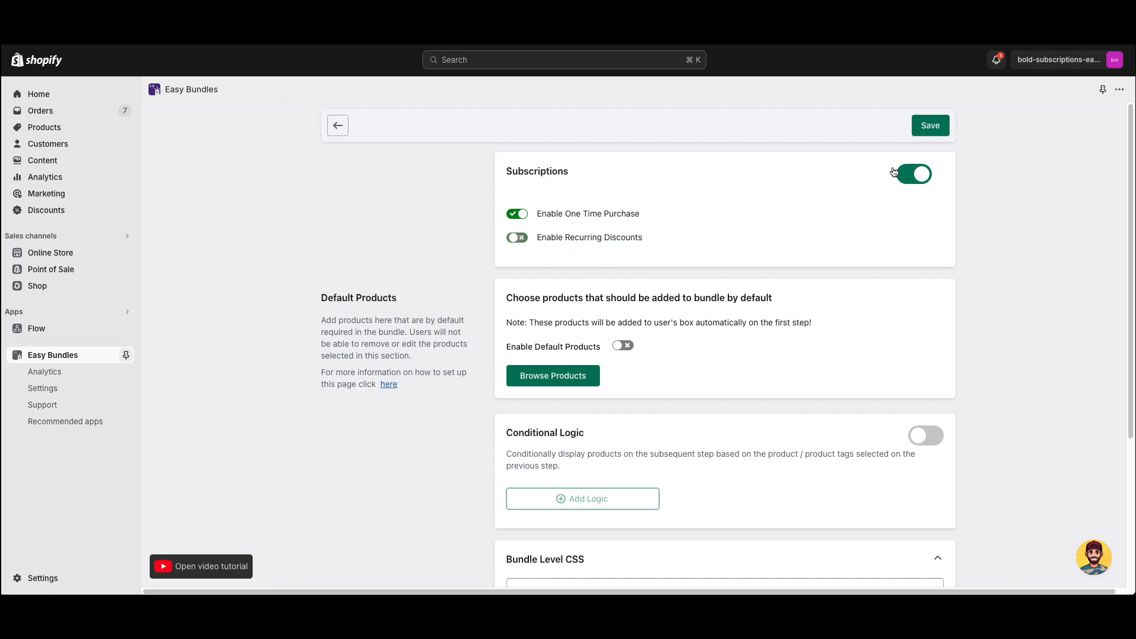
click(929, 126)
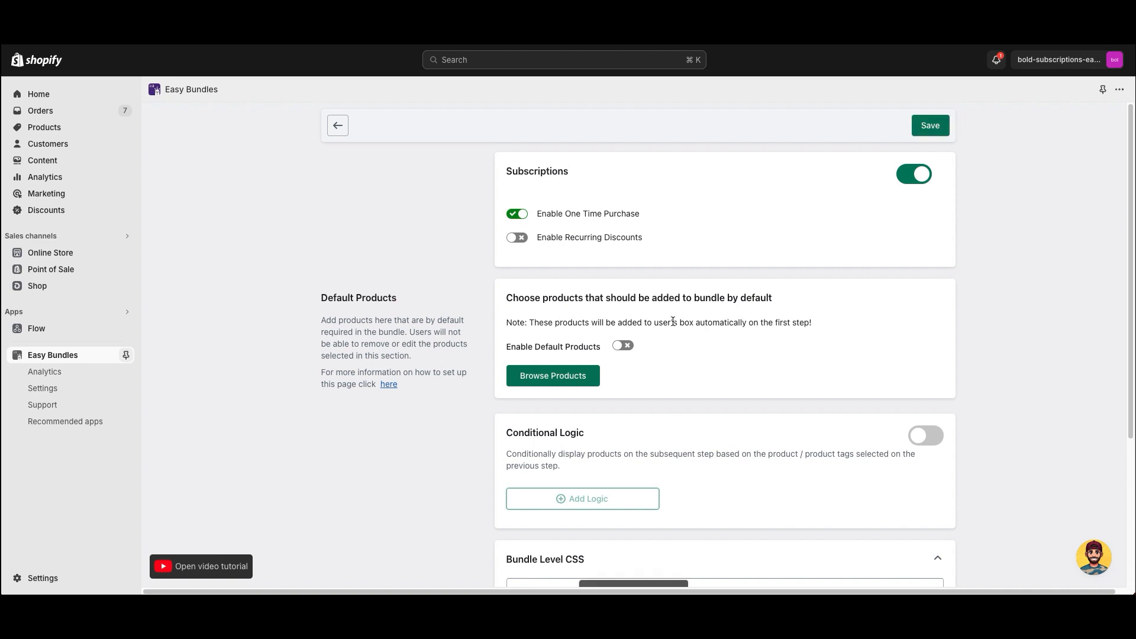
click(338, 126)
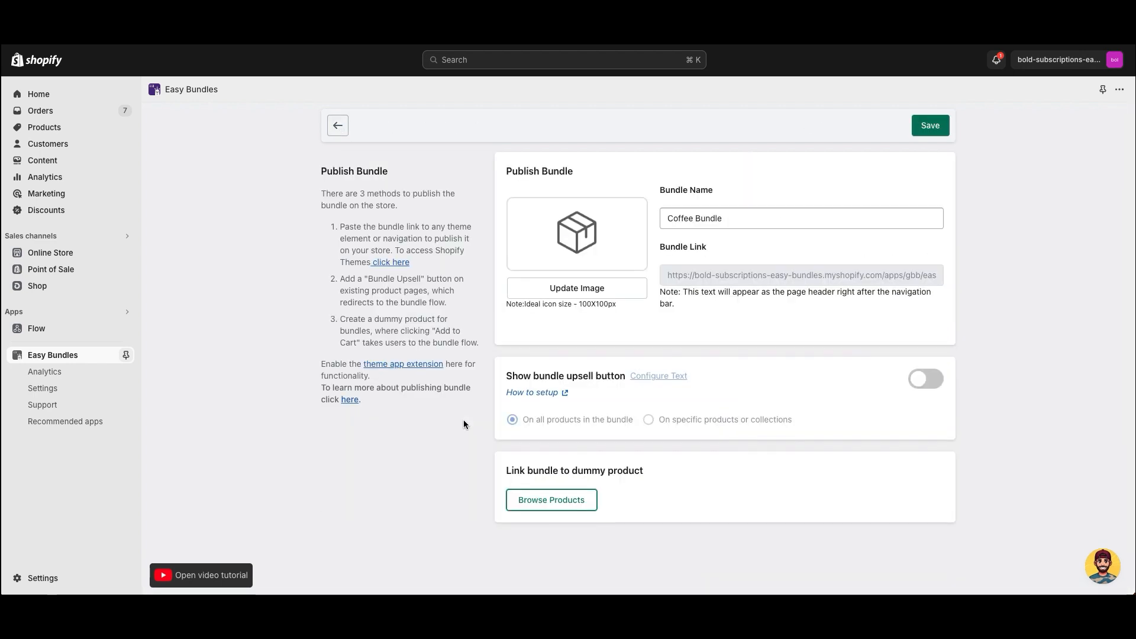
- Leave the dummy product unset and upsell button off, then select the bundle link to copy
click(712, 276)
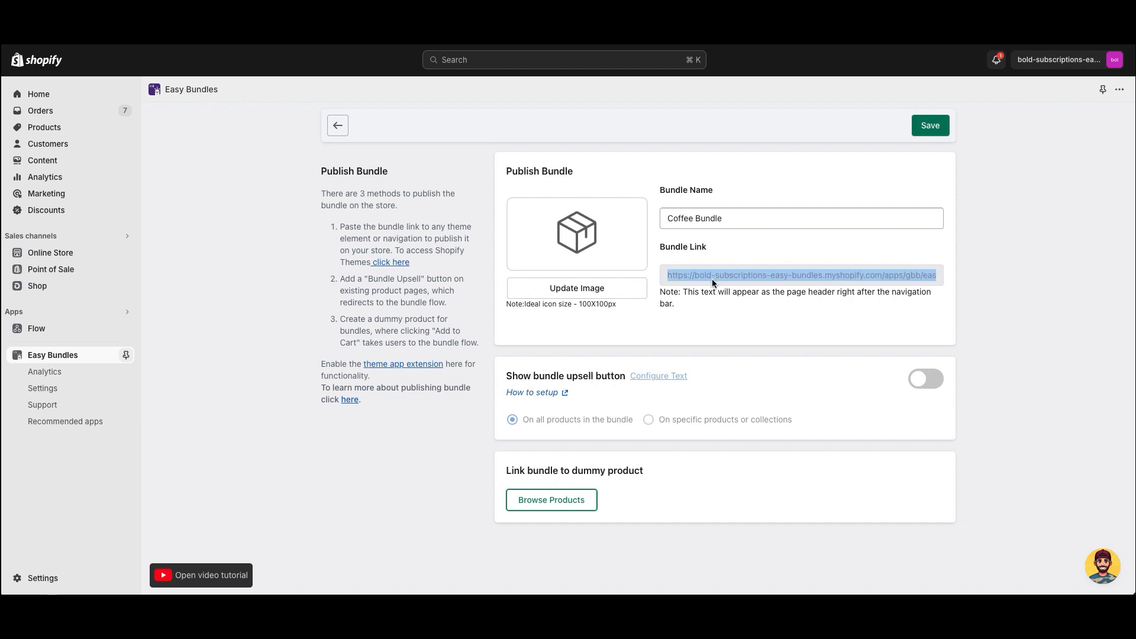
drag(506, 475, 644, 477)
click(627, 499)
click(559, 496)
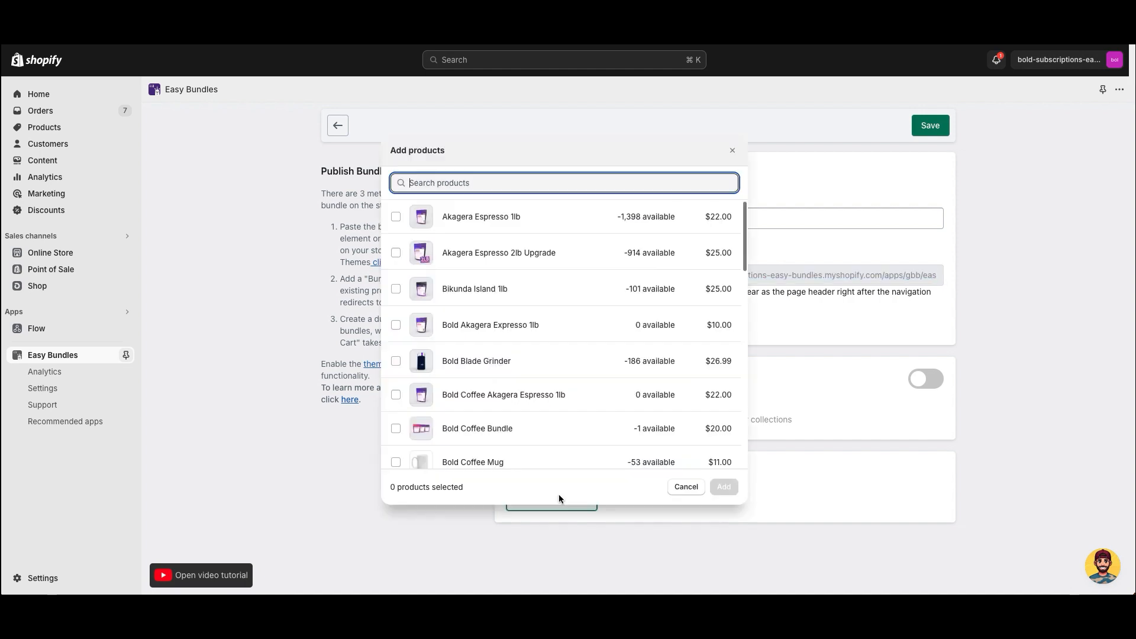
click(682, 489)
drag(516, 377, 621, 380)
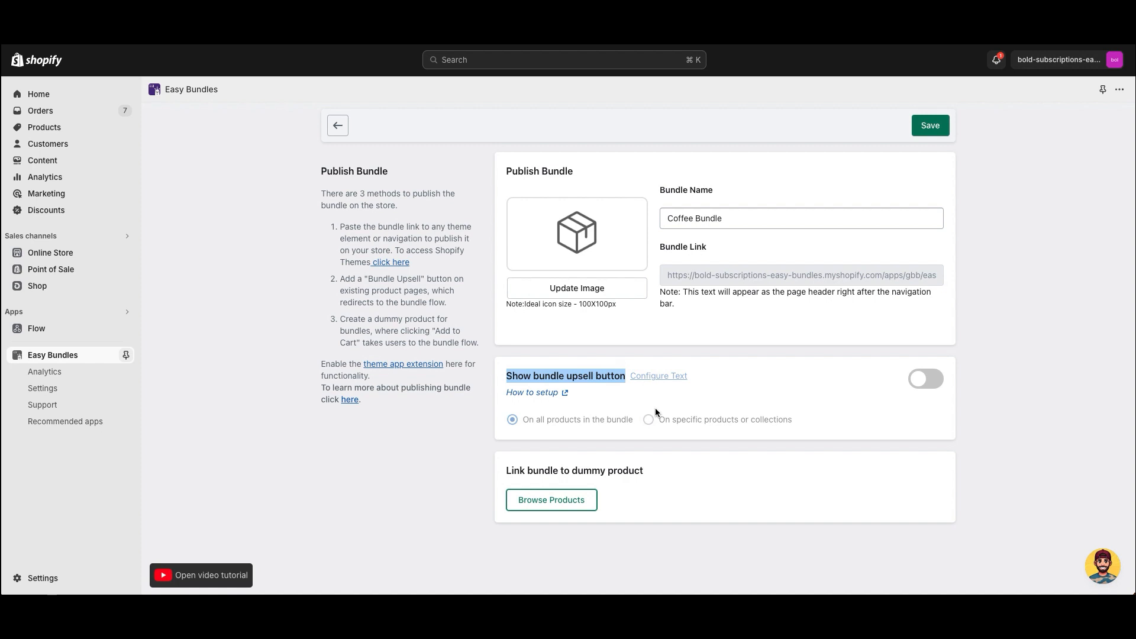
click(926, 382)
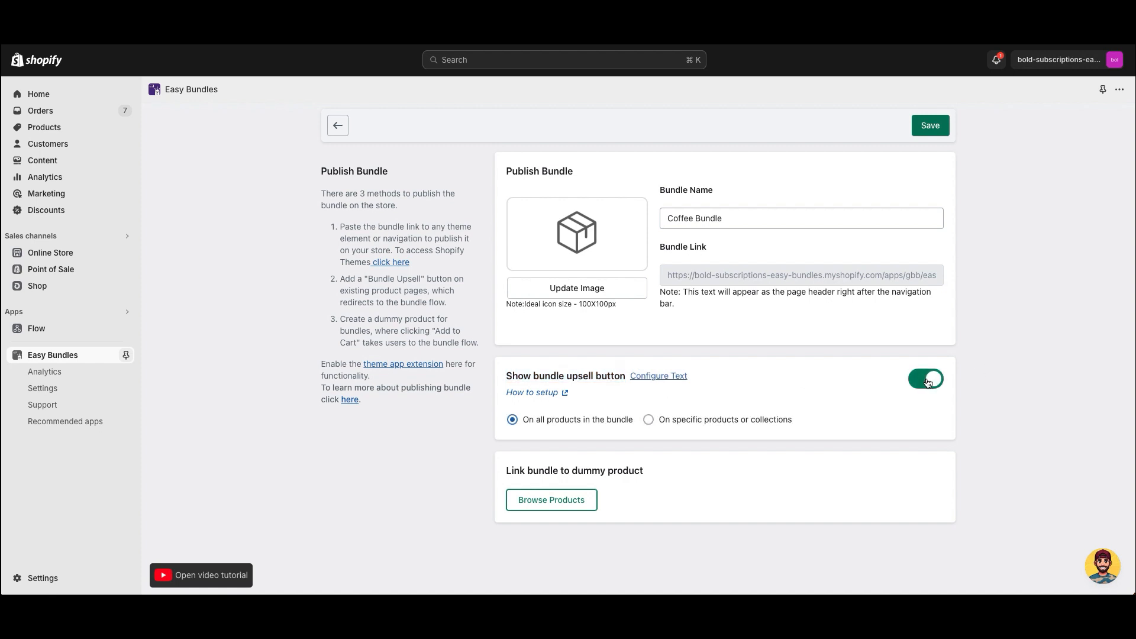
click(927, 383)
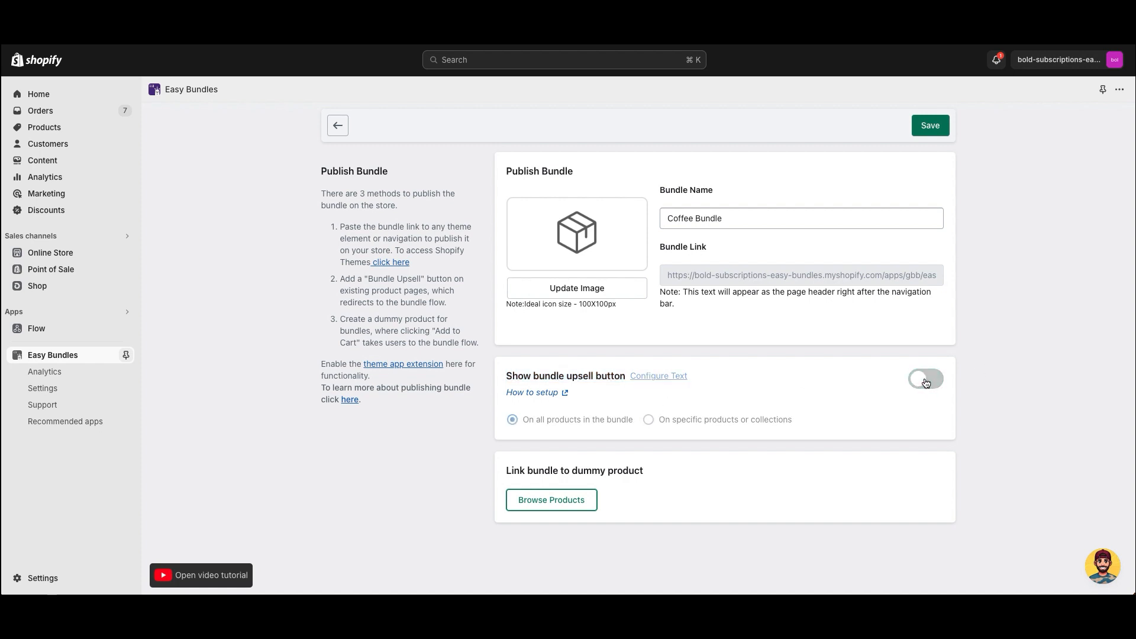
triple_click(675, 278)
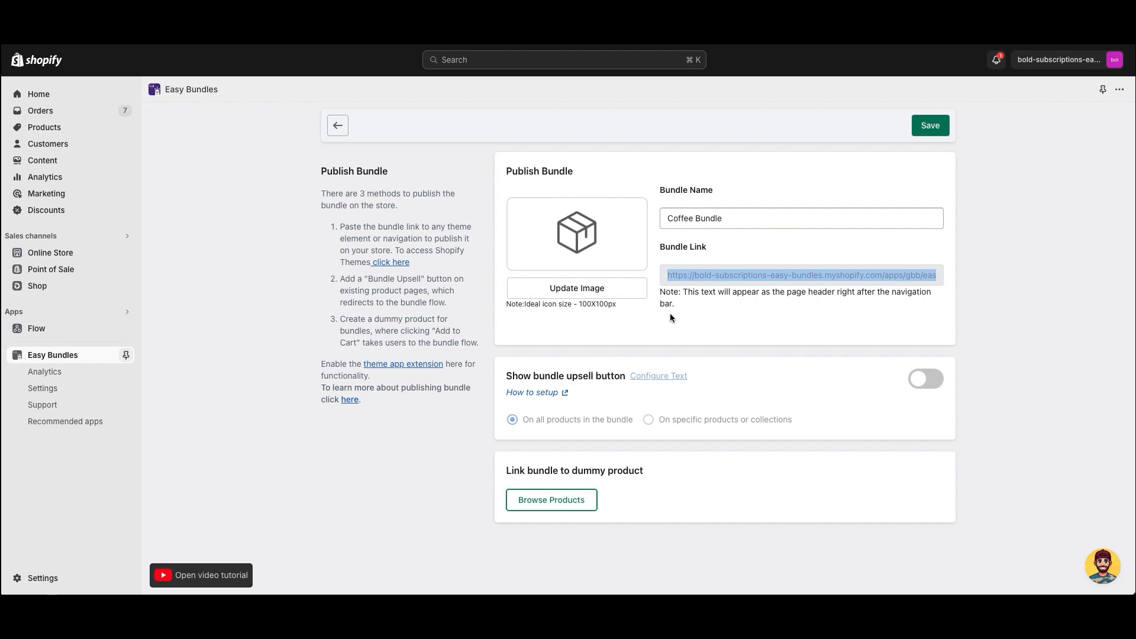
- Add a 'Coffee Bundle' item linking to the pasted bundle URL to the Main menu and save it
click(52, 253)
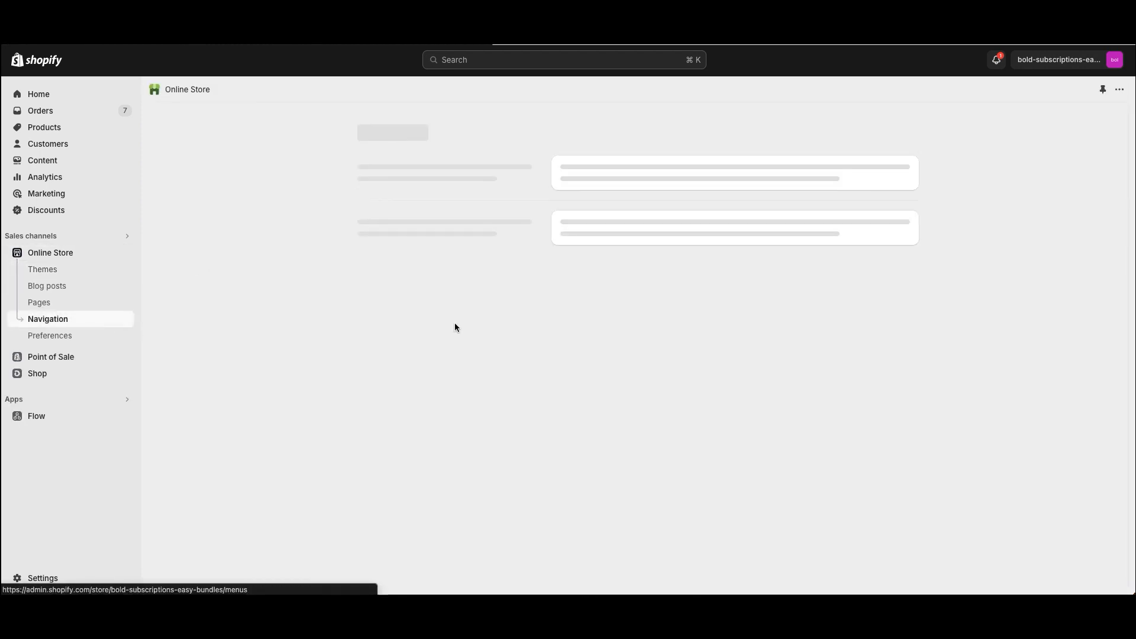
click(577, 317)
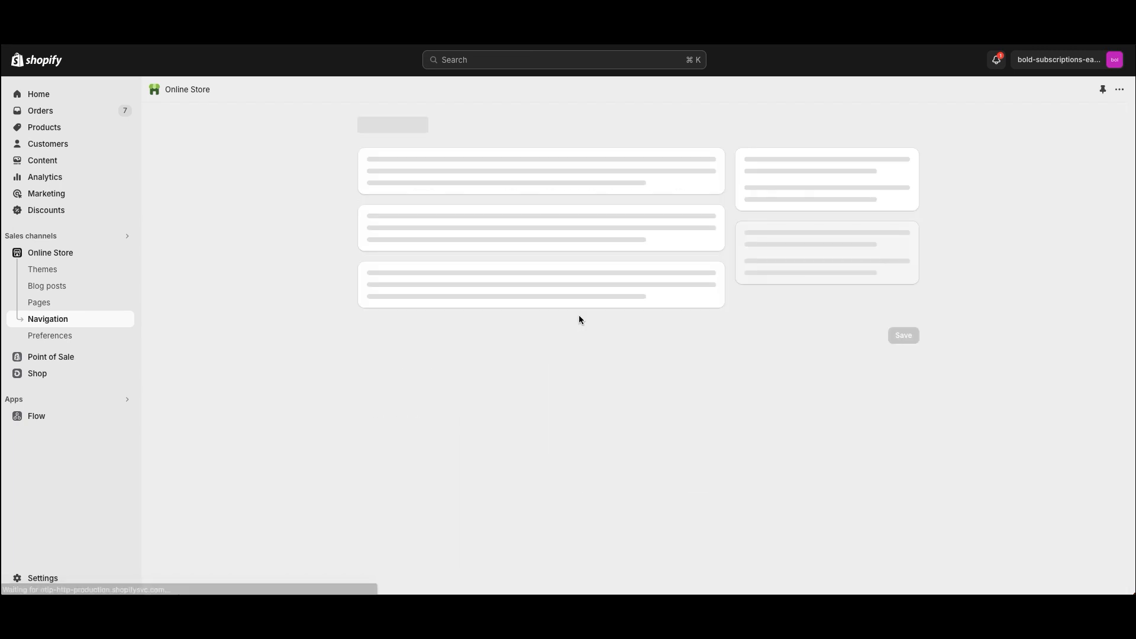
click(434, 381)
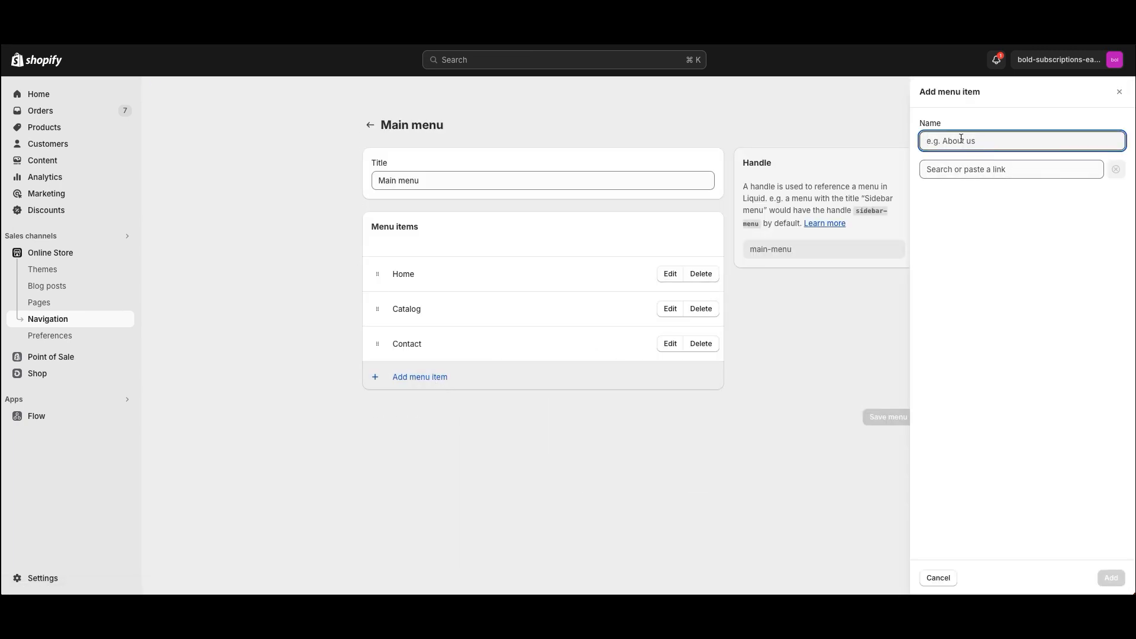
text(Coffee Bundle)
click(994, 169)
key(super+v)
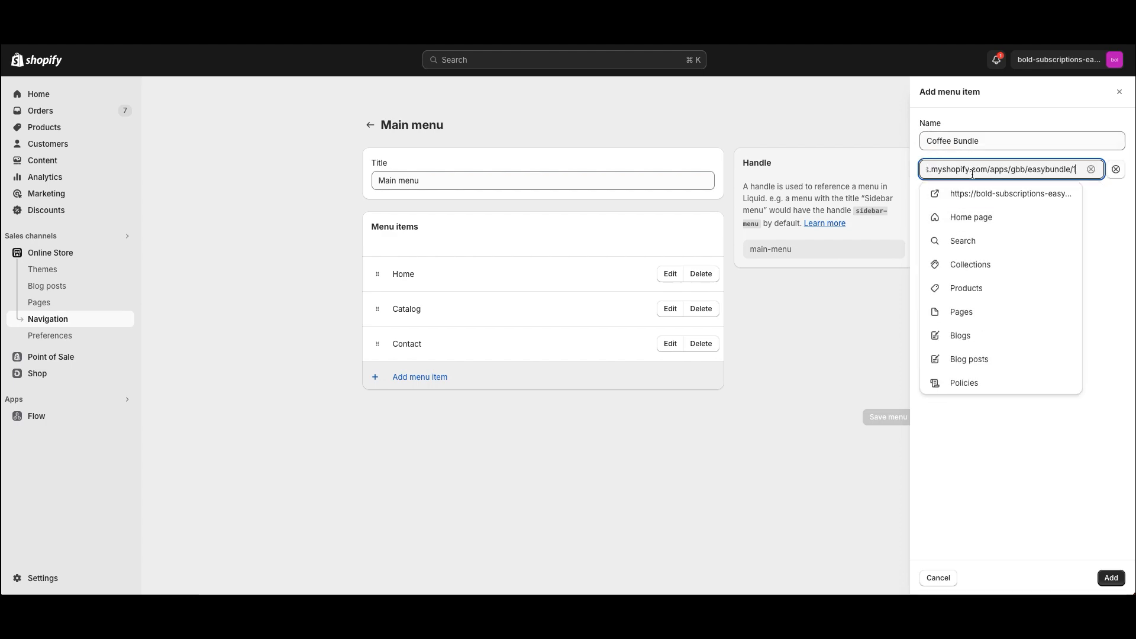
click(1112, 577)
click(888, 416)
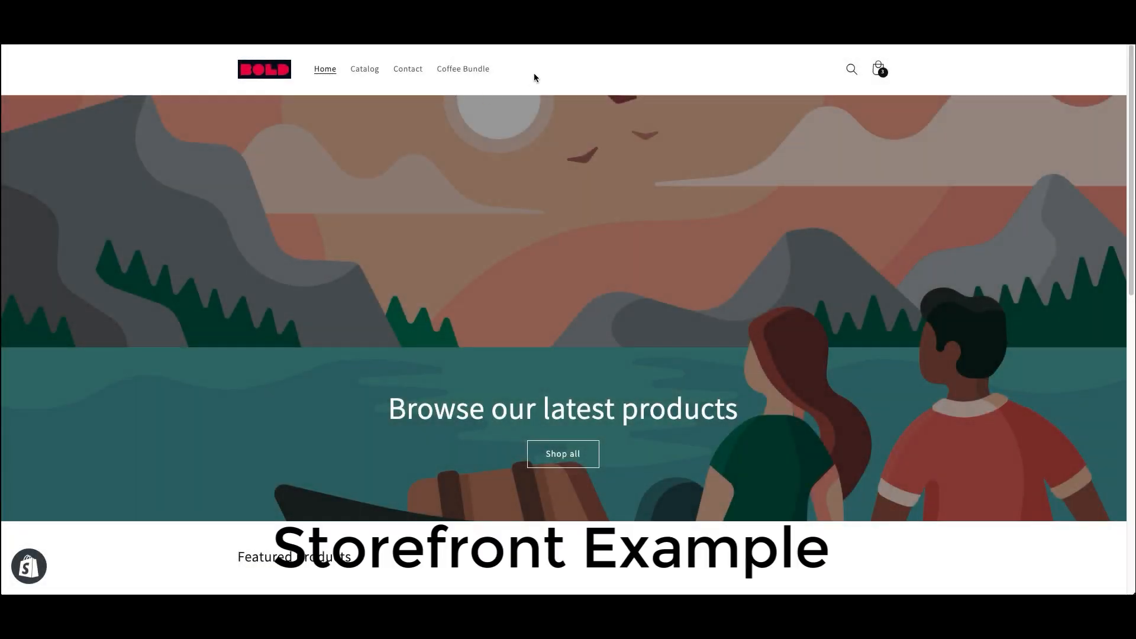
- Open the Coffee Bundle page and add Akagera Espresso, Bikunda Island and Bold El Limoncillo to the box
click(476, 70)
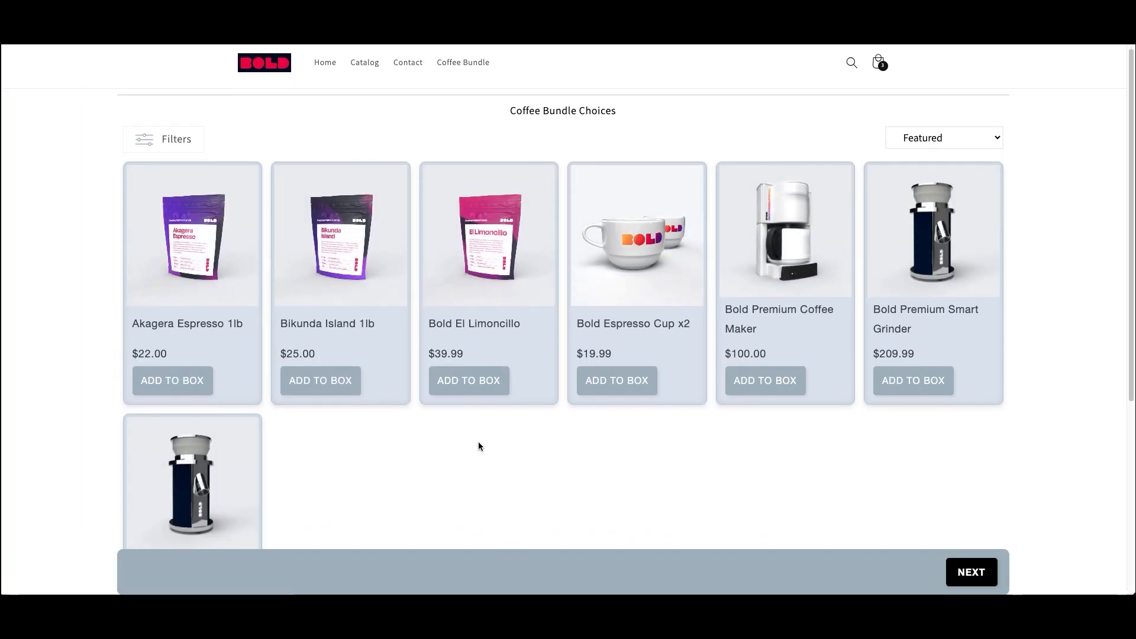
scroll(478, 441, down, 1)
click(183, 355)
click(312, 357)
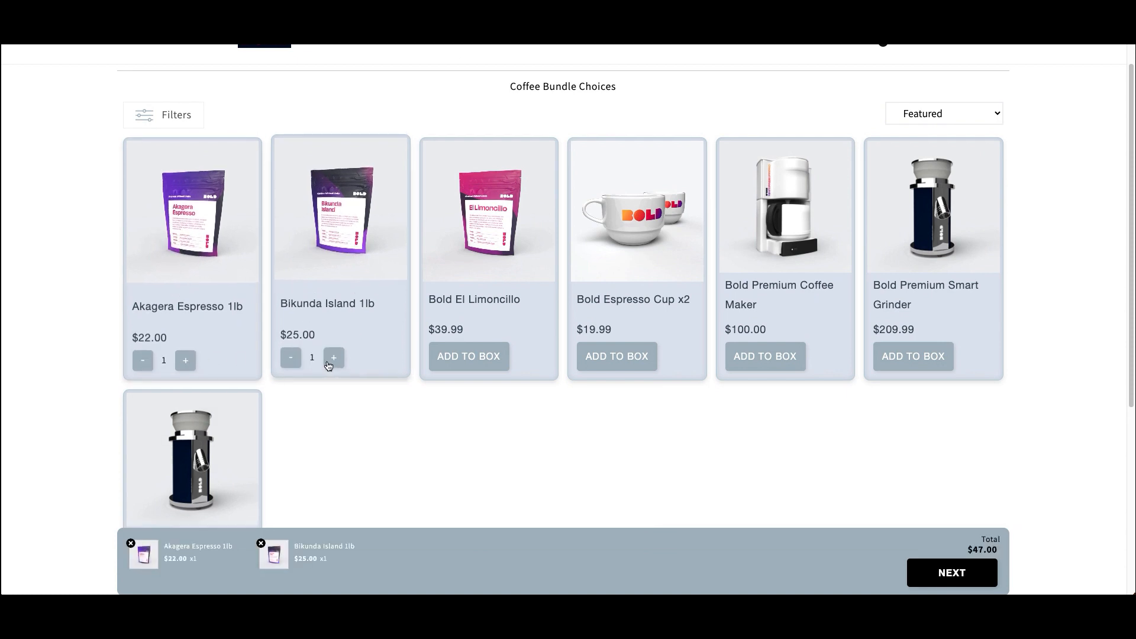
click(491, 365)
- Adjust the quantities to one of each coffee ($86.99) and continue to the review page
scroll(441, 409, down, 1)
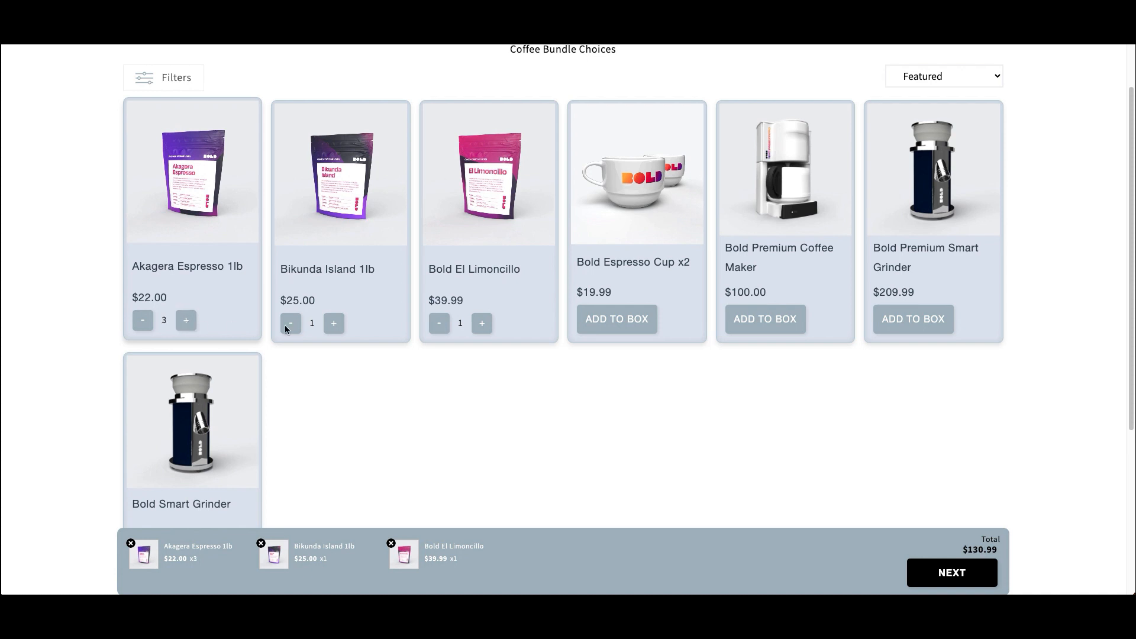
click(334, 323)
click(333, 323)
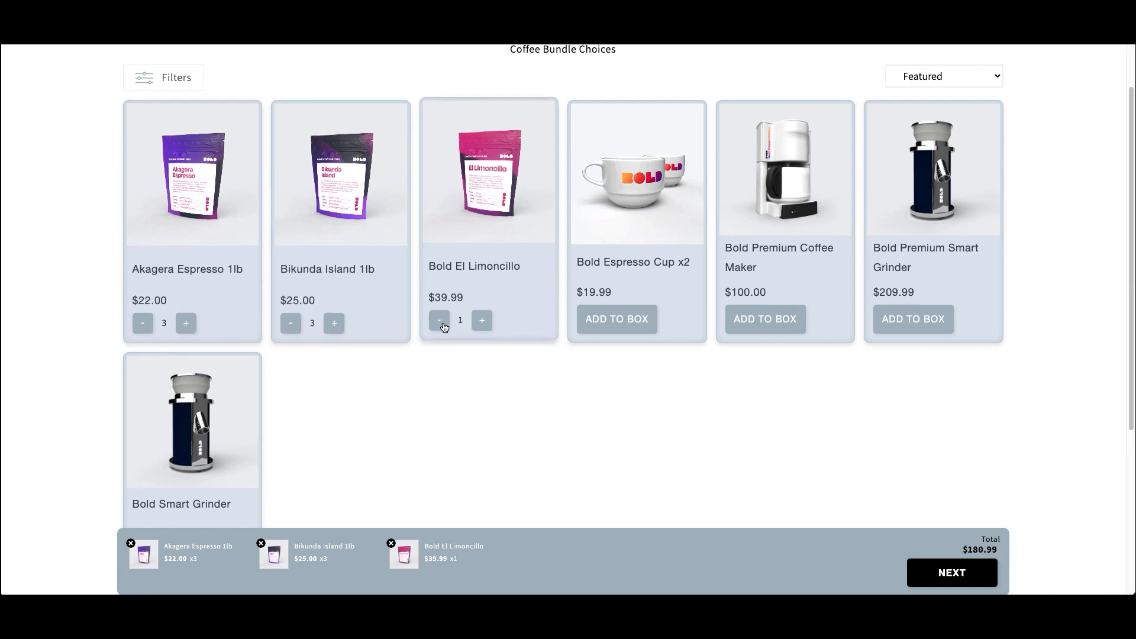
click(290, 323)
click(290, 323)
click(143, 324)
click(143, 323)
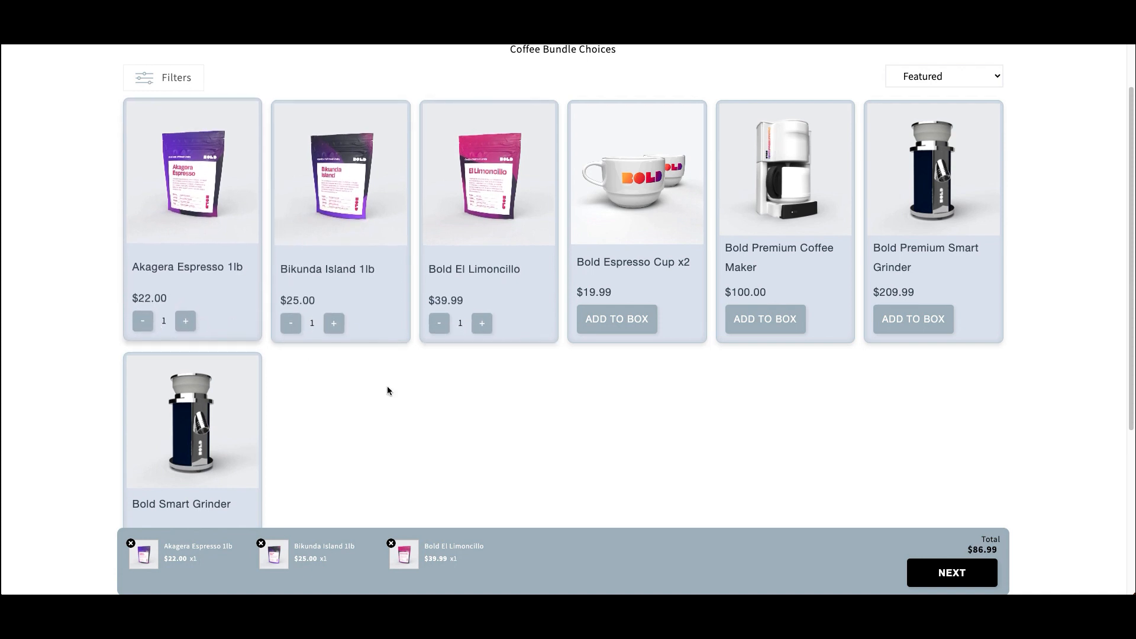
click(962, 573)
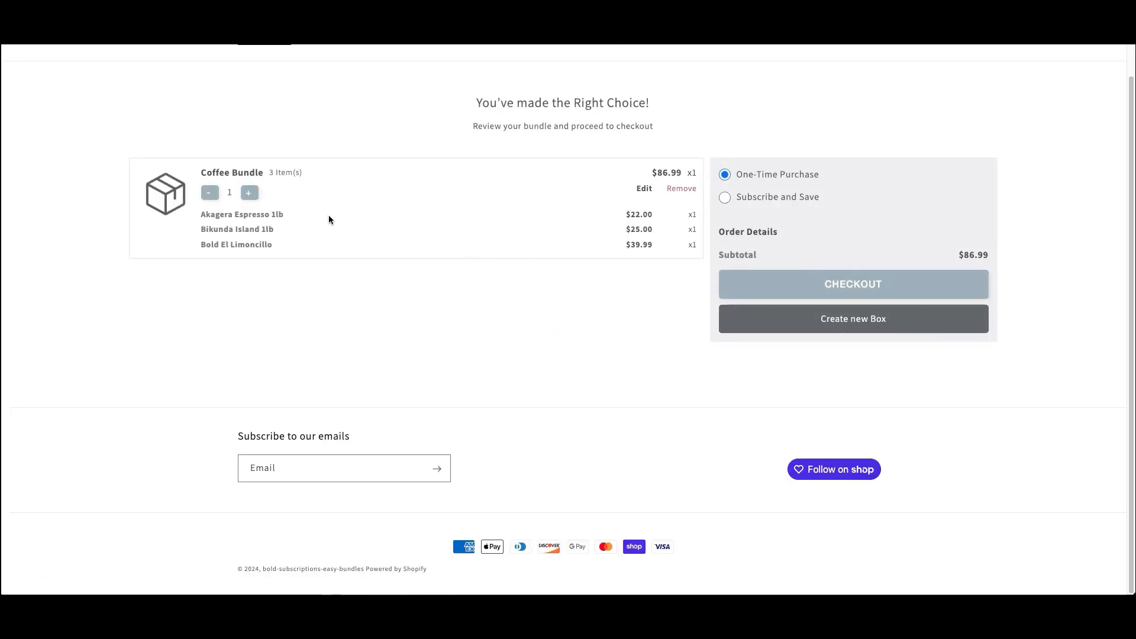
- Select the Subscribe and Save purchase option for the Coffee Bundle
drag(282, 239, 200, 218)
click(396, 257)
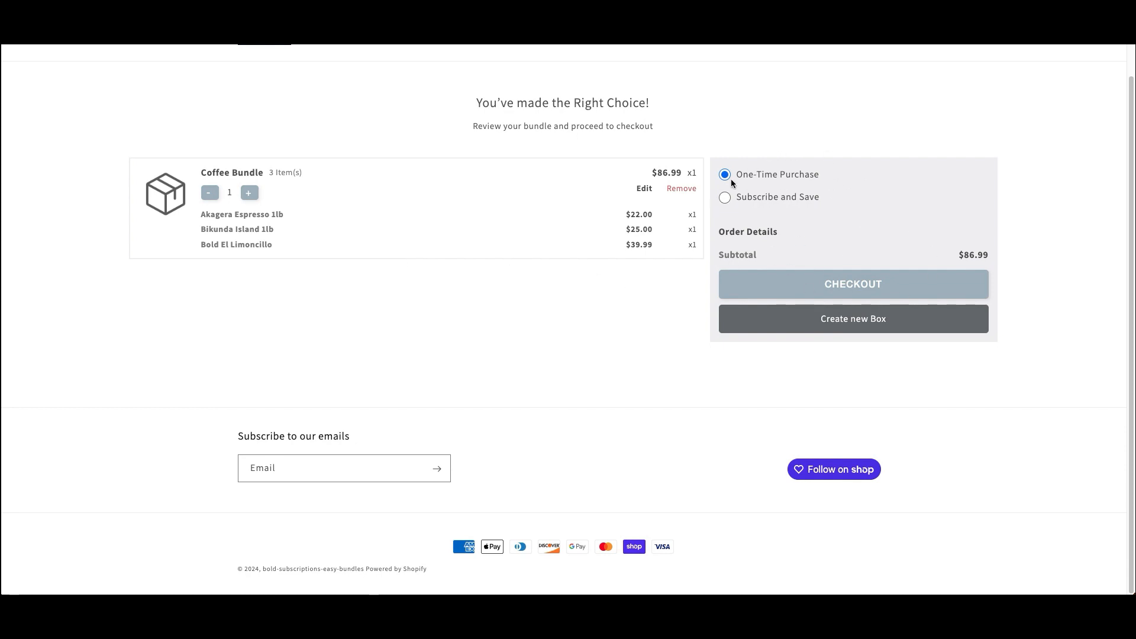
drag(836, 178, 749, 176)
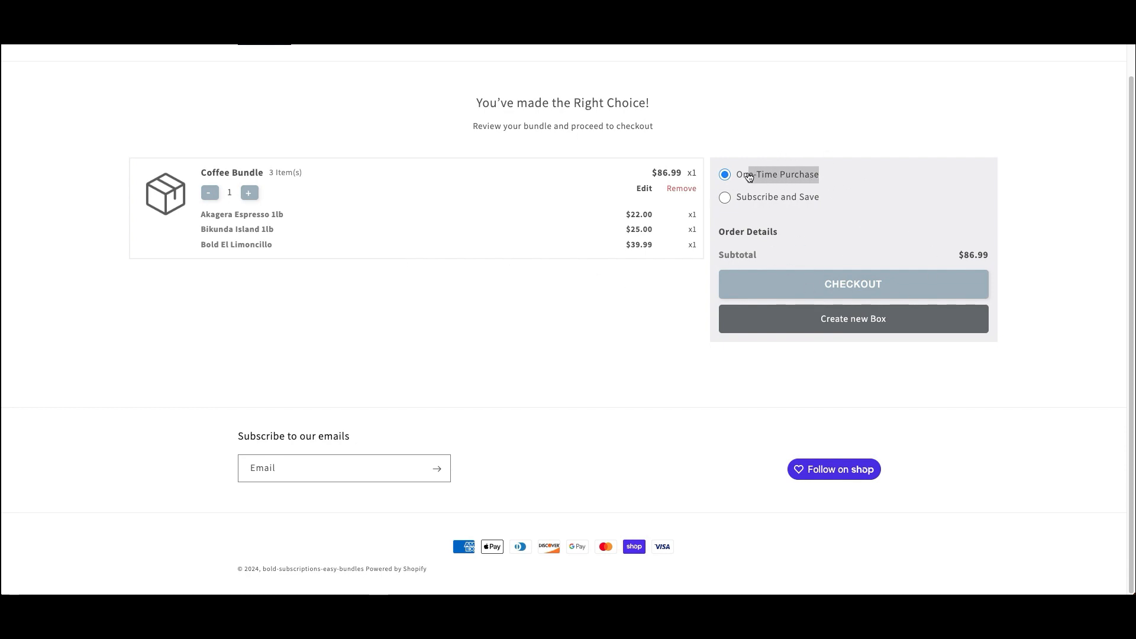
click(844, 176)
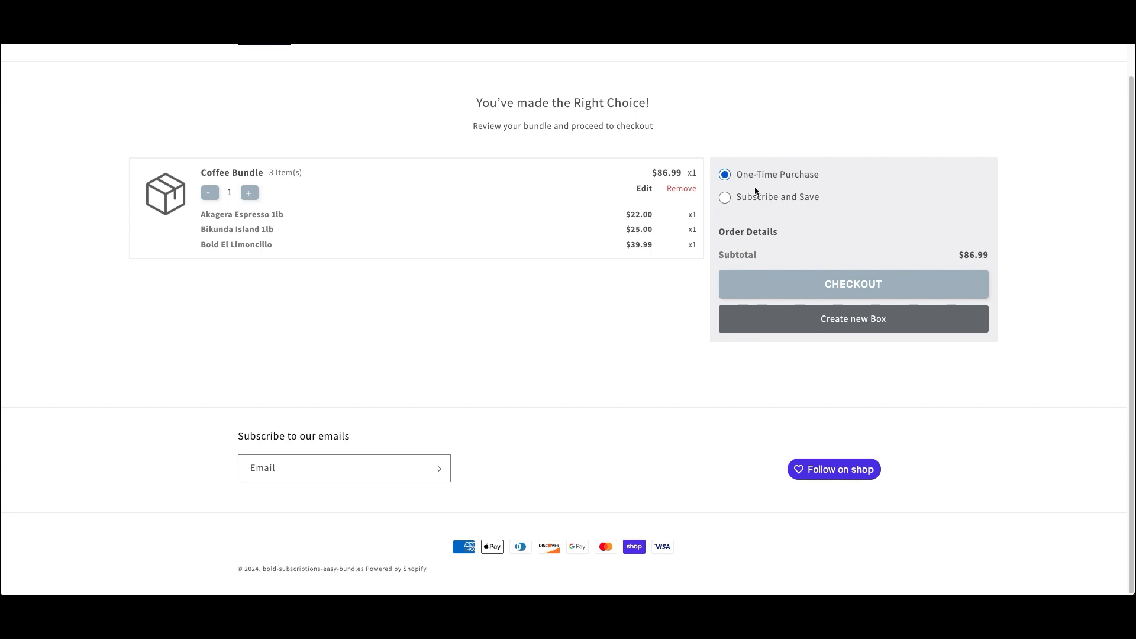
click(755, 201)
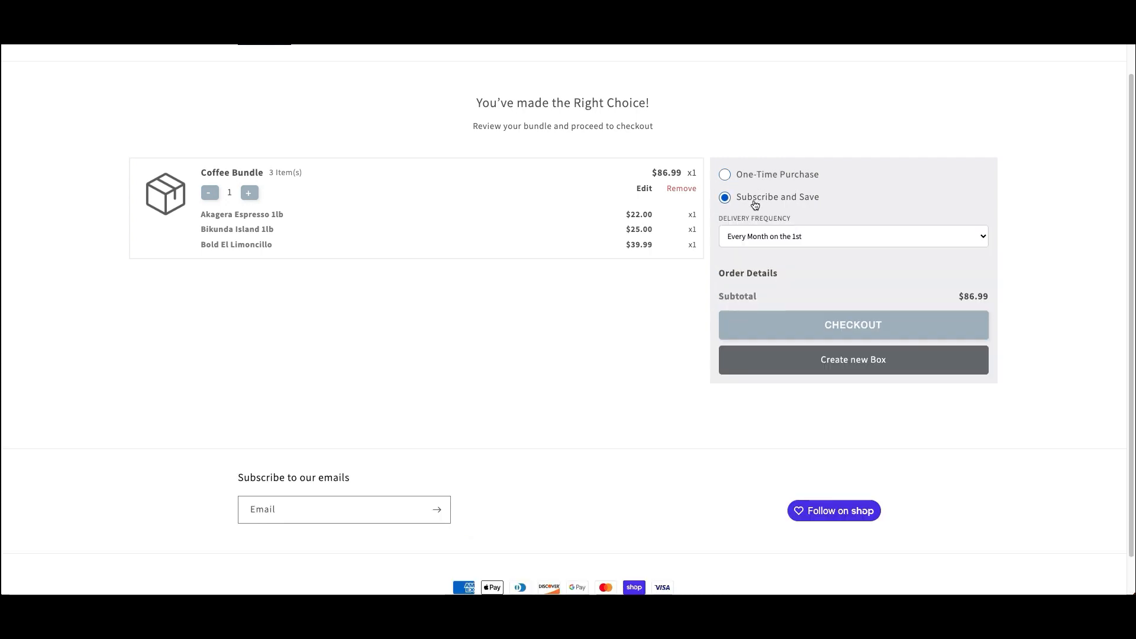
click(754, 179)
click(752, 200)
click(752, 179)
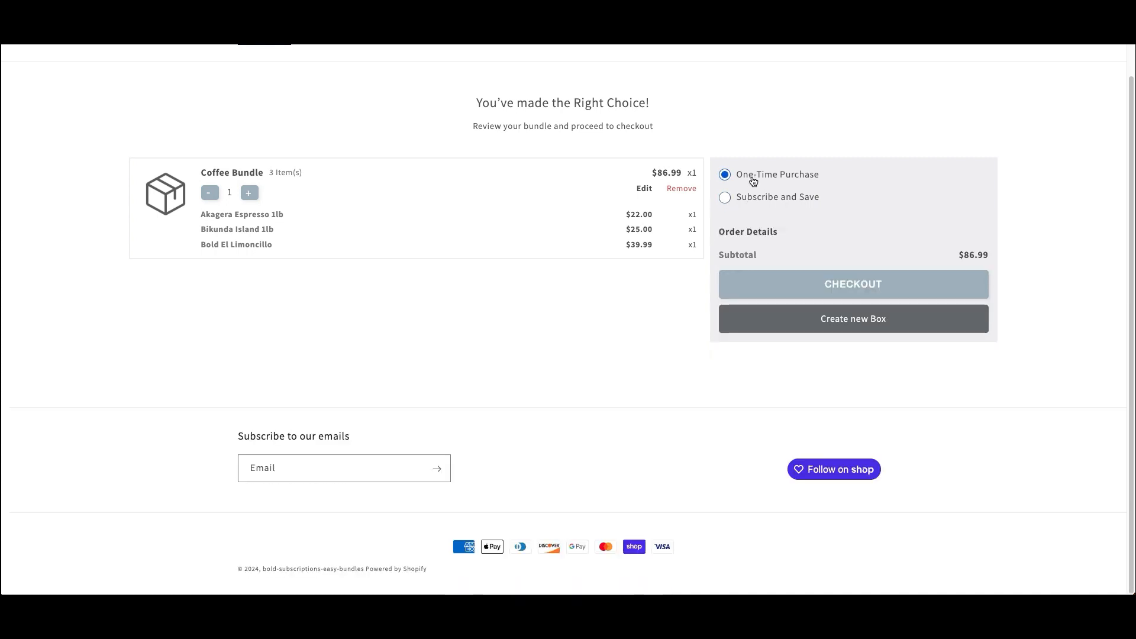
click(752, 198)
- Set the delivery frequency to Every Week on Monday and proceed to checkout
drag(854, 203, 756, 200)
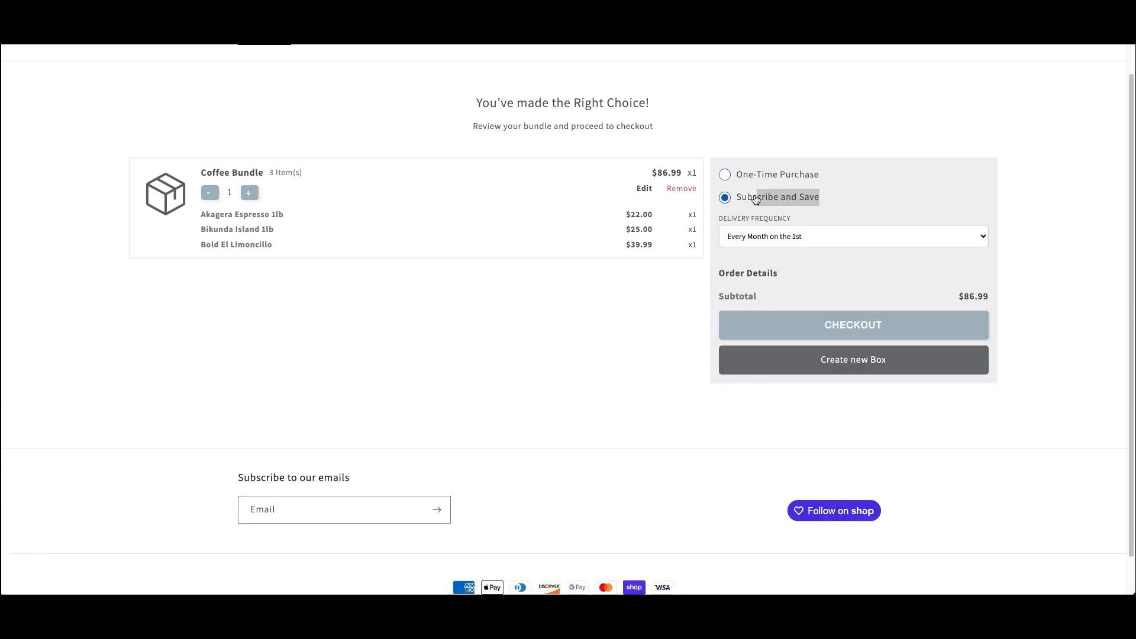
click(789, 237)
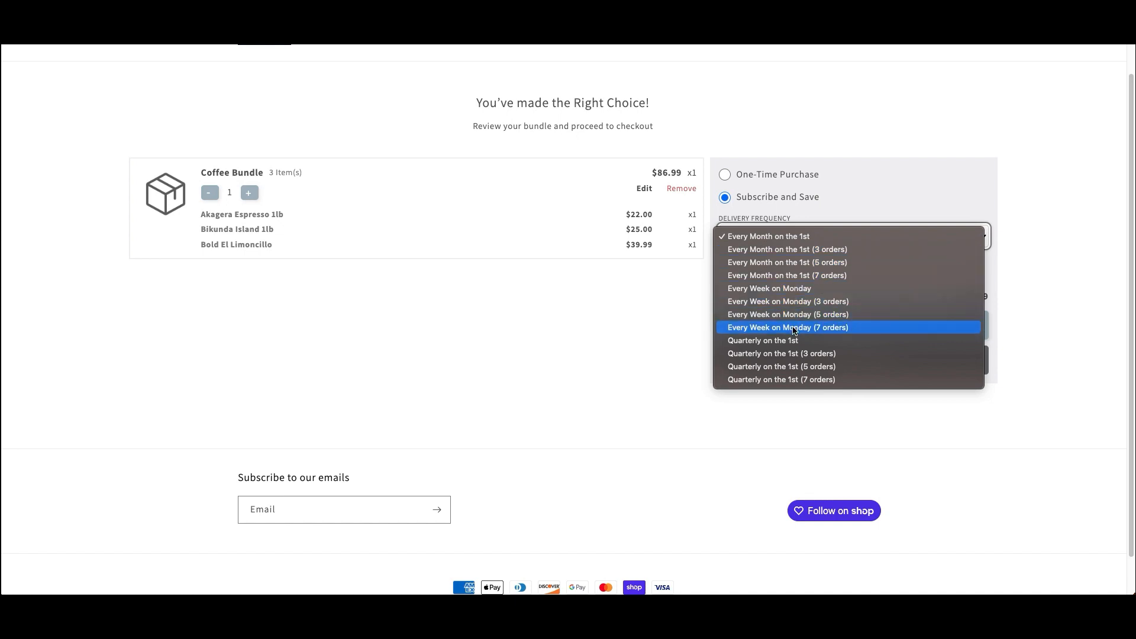
click(781, 289)
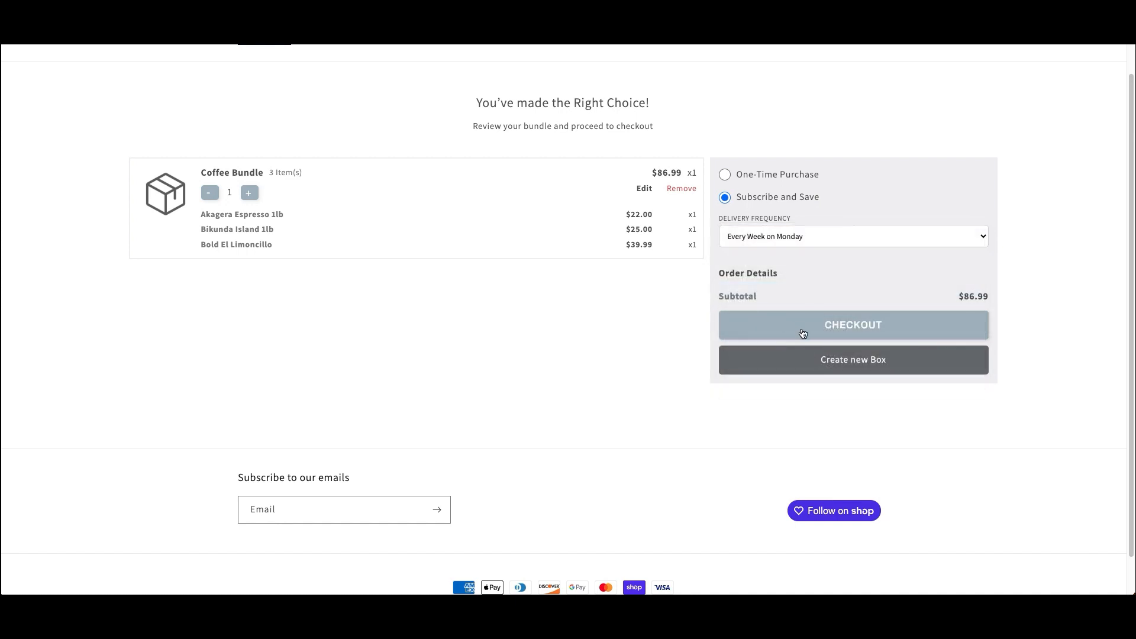
click(802, 333)
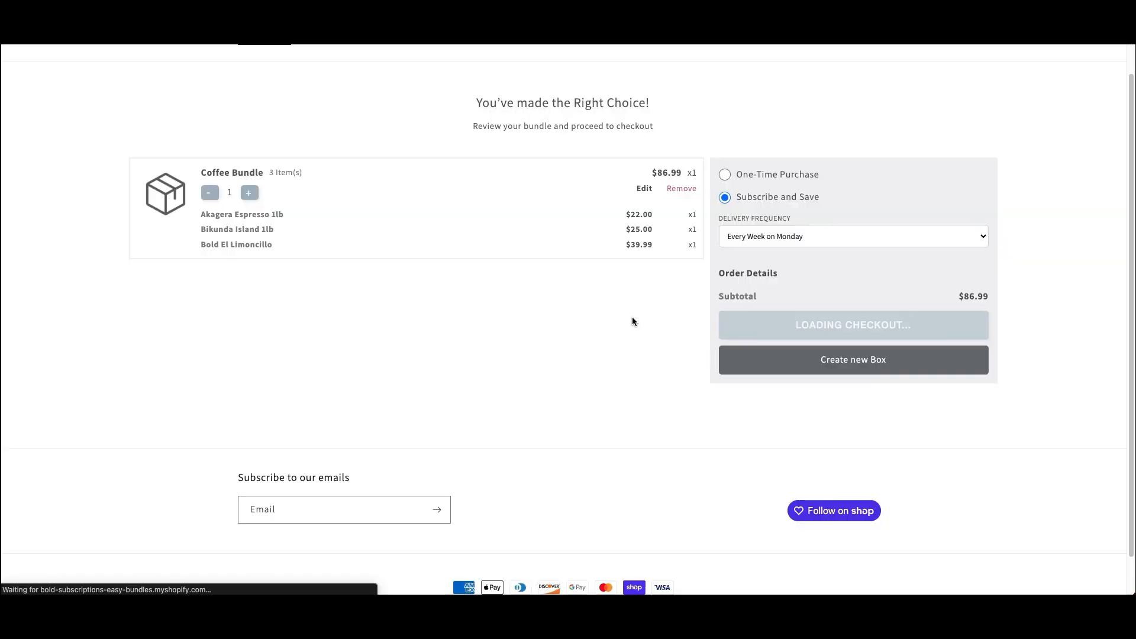
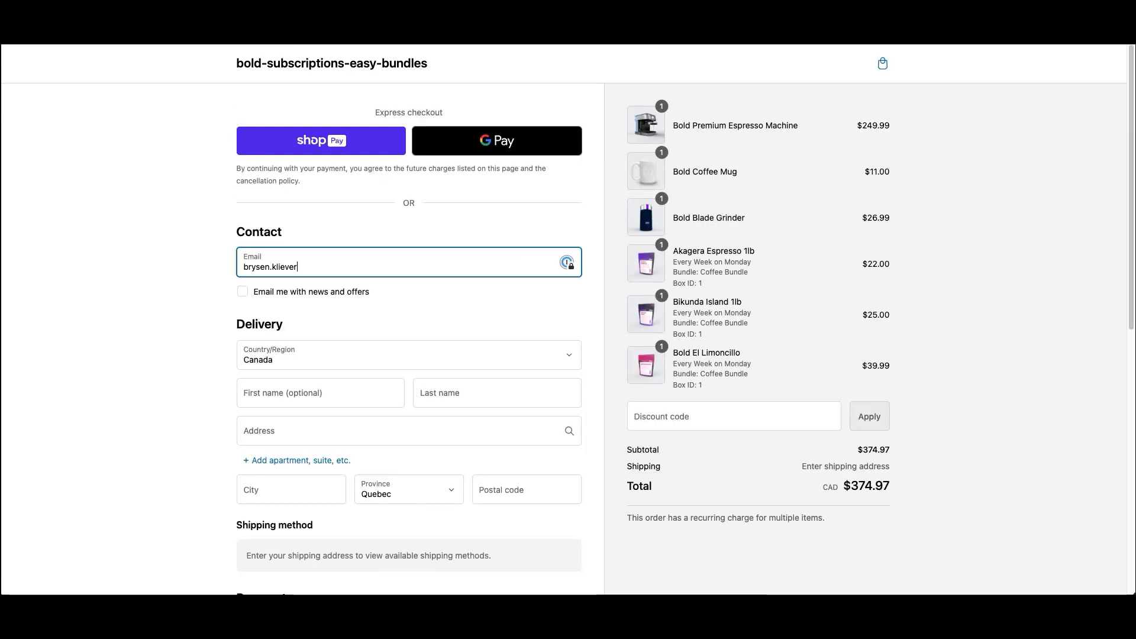
- Enter the customer's e-mail, full name, street address and postal code for delivery
key(Tab)
key(Tab)
key(Tab)
key(Tab)
key(Tab)
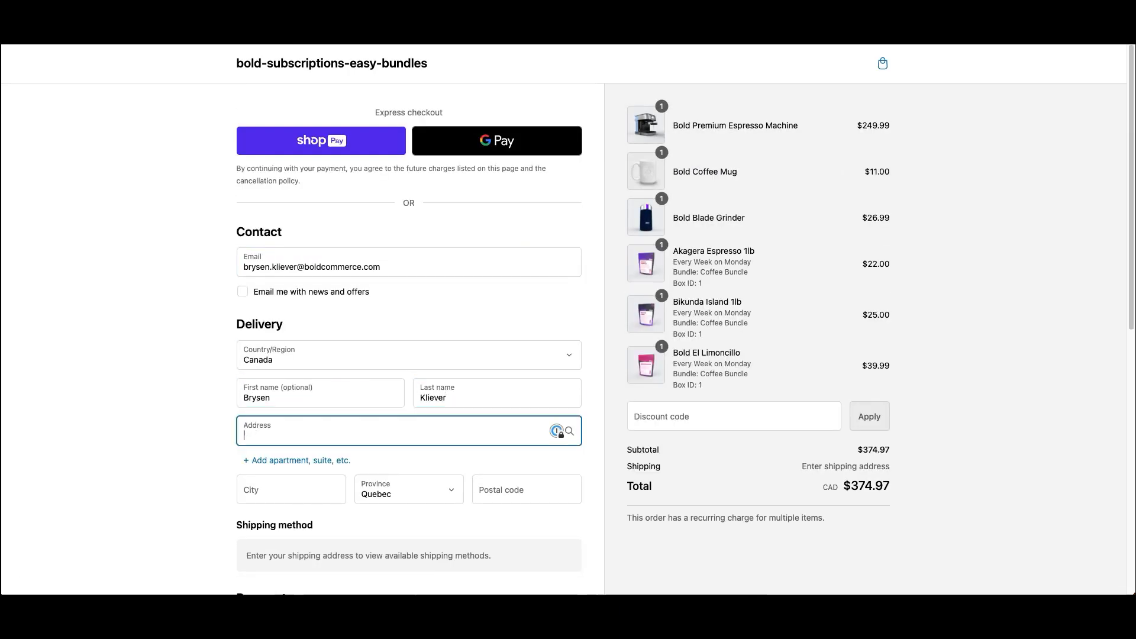
click(510, 461)
text(R2J 2S9)
scroll(221, 307, down, 9)
- Enter the test card number, expiry 10/25 and security code, then pay $374.97
click(332, 259)
text(4242424242424242)
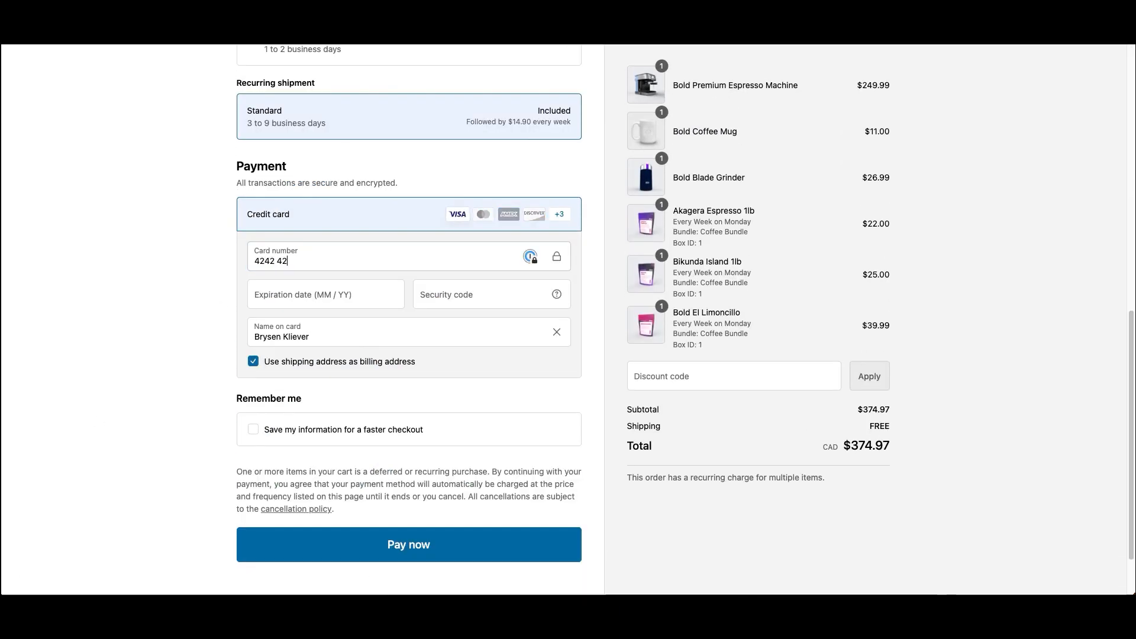
key(Tab)
text(1025)
key(Tab)
text(123)
key(Return)
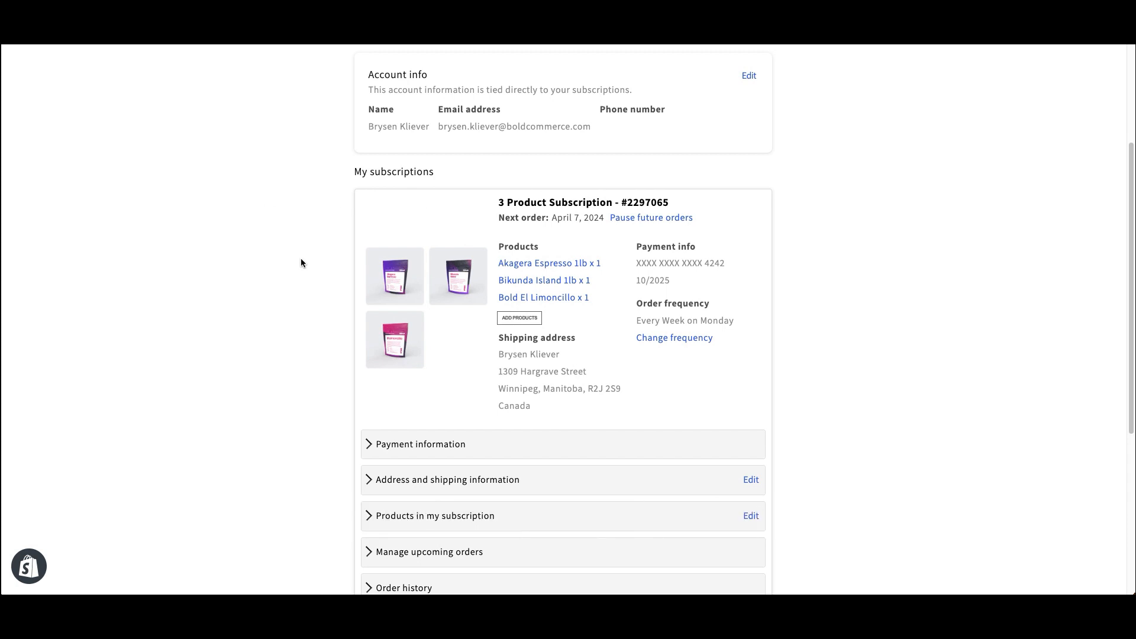
scroll(302, 264, down, 3)
click(432, 426)
scroll(441, 423, down, 2)
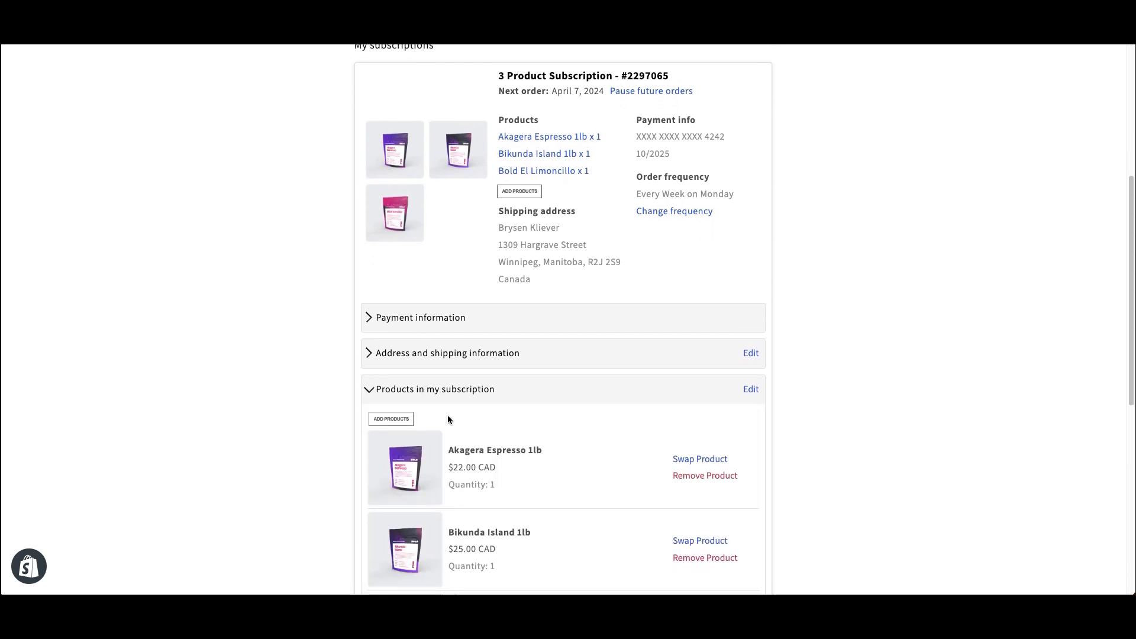
click(689, 425)
scroll(502, 400, down, 7)
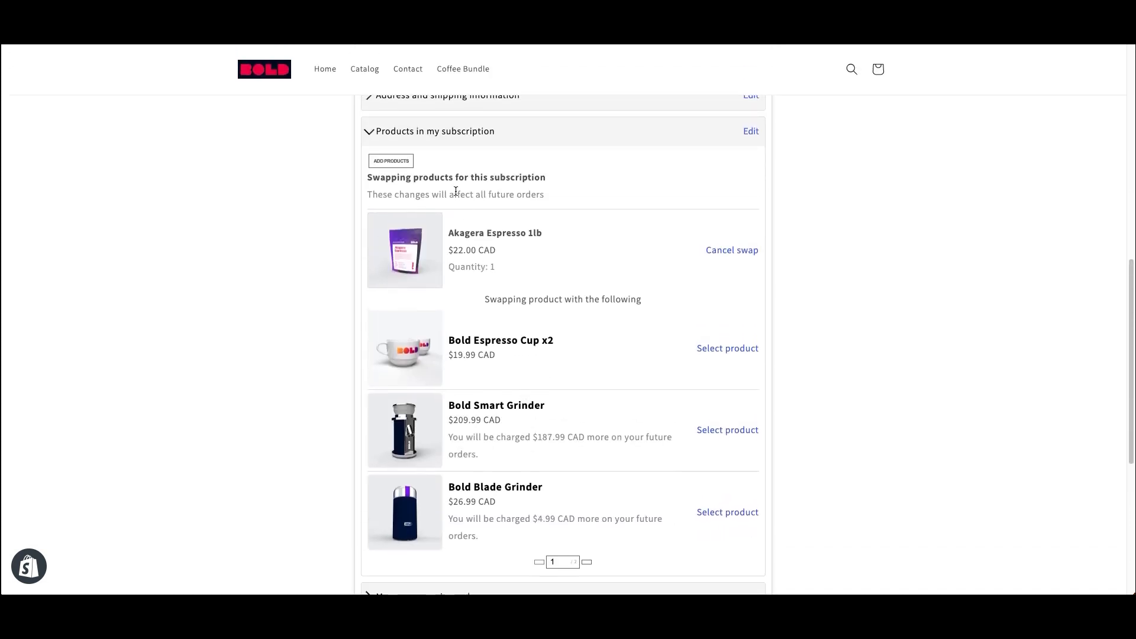
click(386, 159)
scroll(519, 349, up, 5)
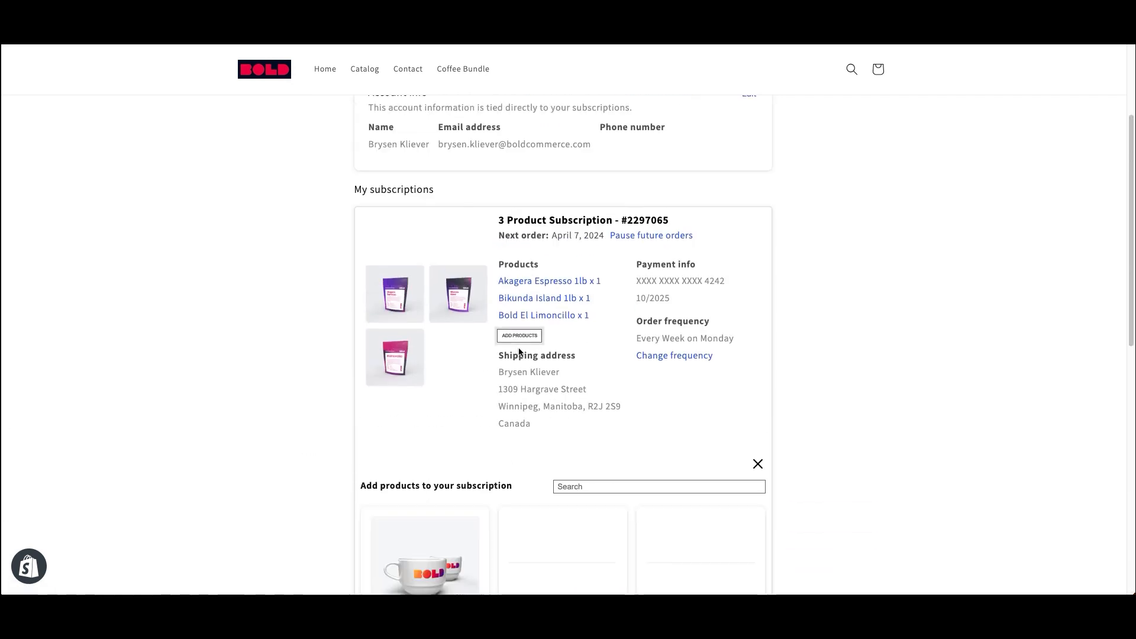
scroll(519, 351, down, 9)
scroll(526, 374, up, 1)
scroll(604, 398, up, 12)
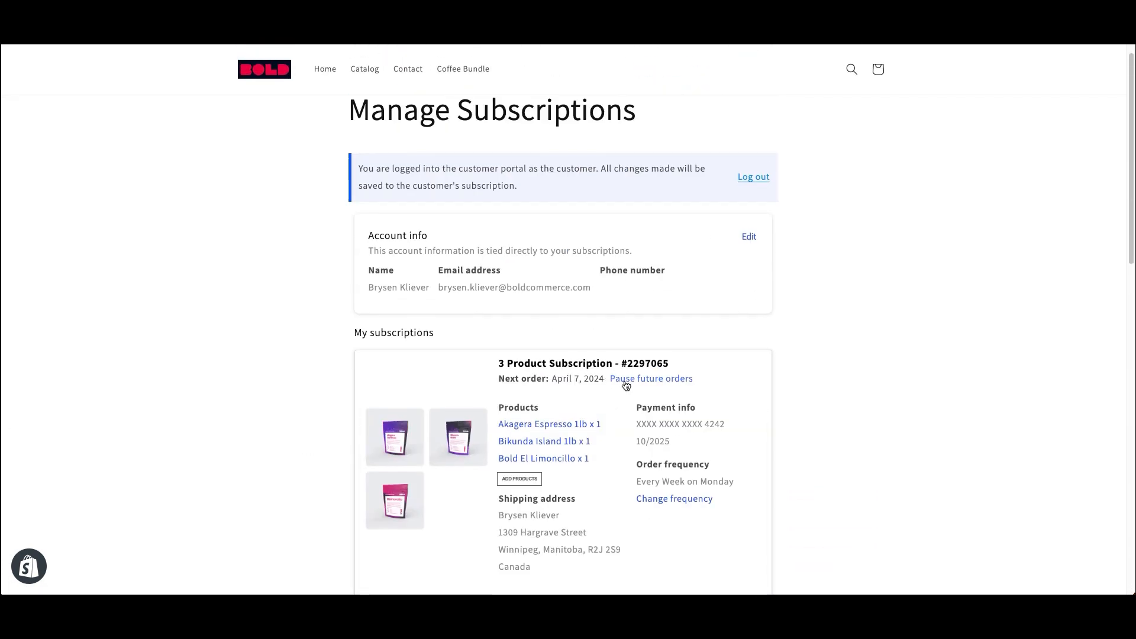
scroll(774, 451, down, 7)
click(758, 363)
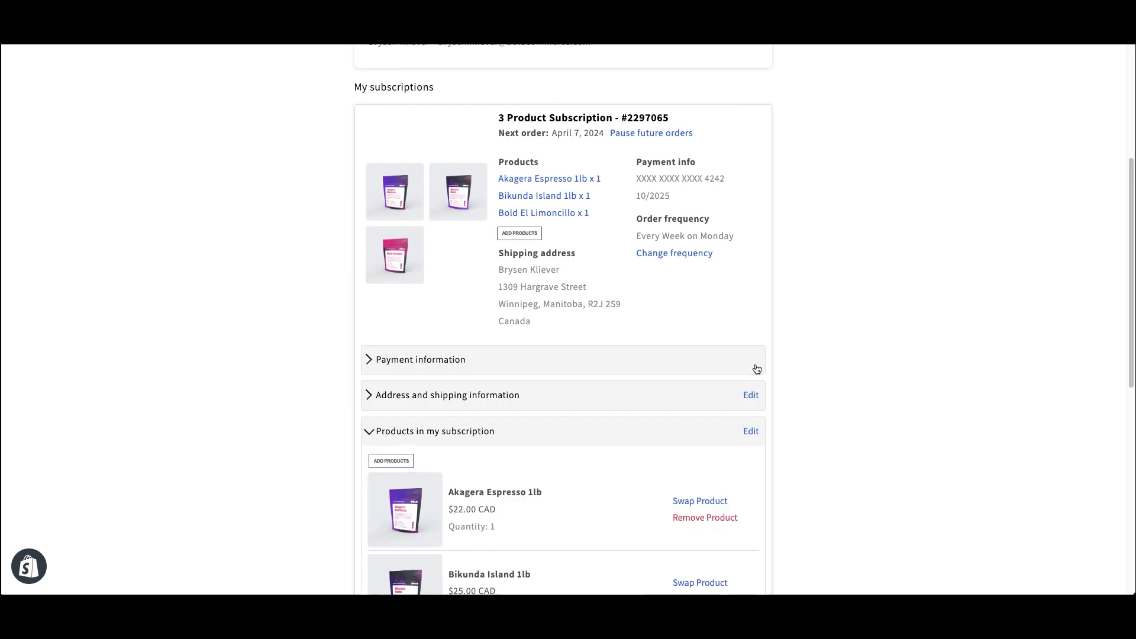
click(493, 427)
scroll(396, 437, down, 1)
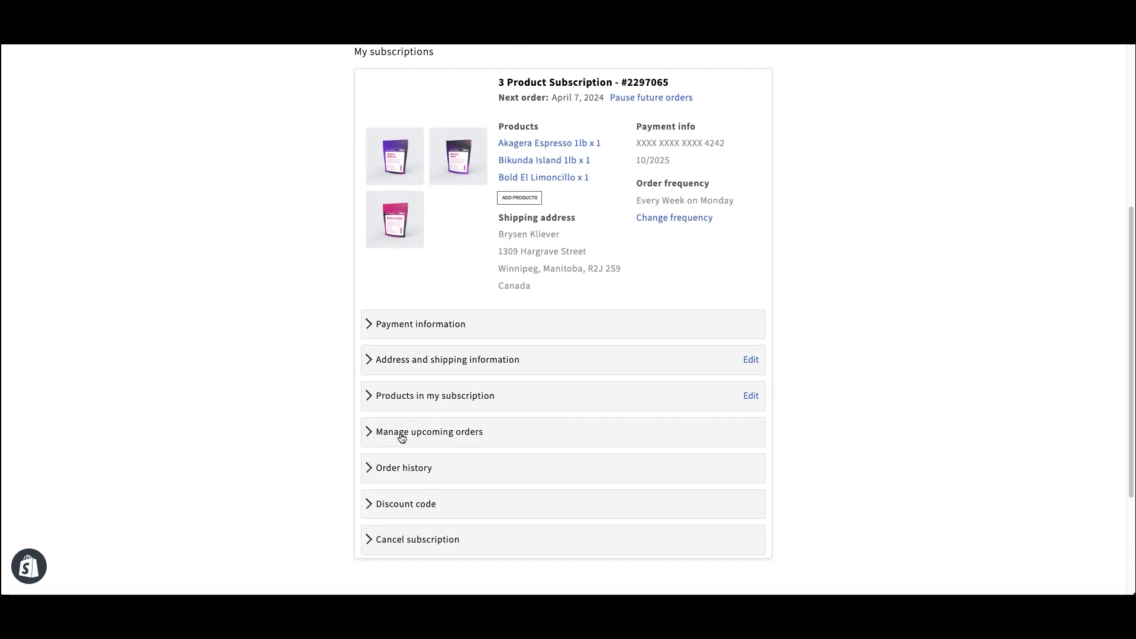
click(390, 436)
scroll(379, 435, down, 3)
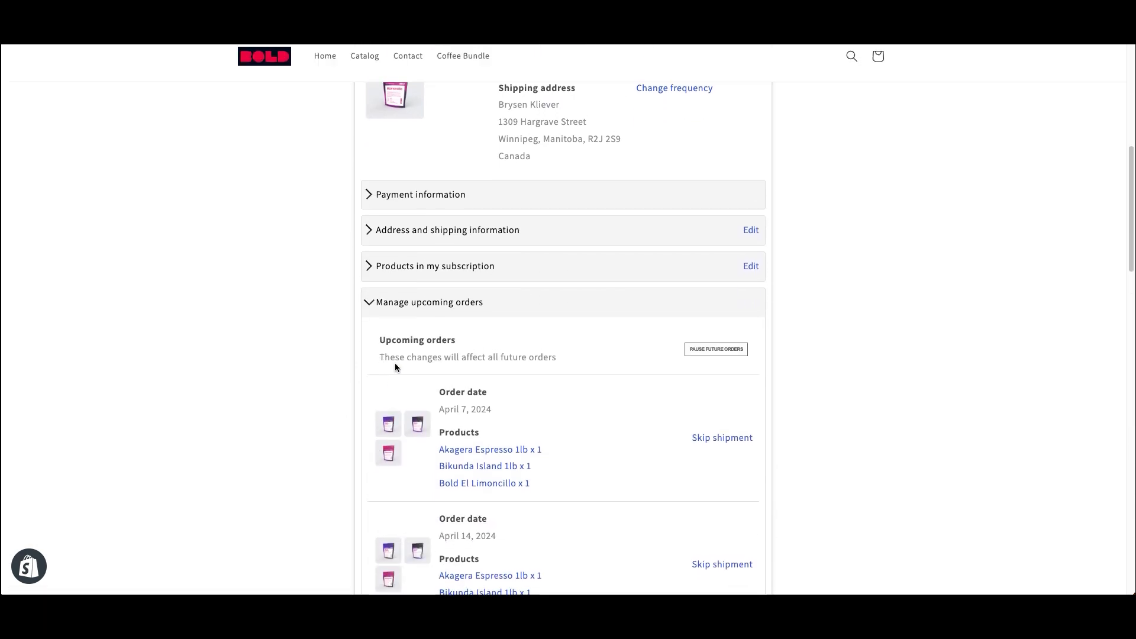
click(393, 320)
scroll(372, 355, up, 6)
scroll(357, 371, down, 3)
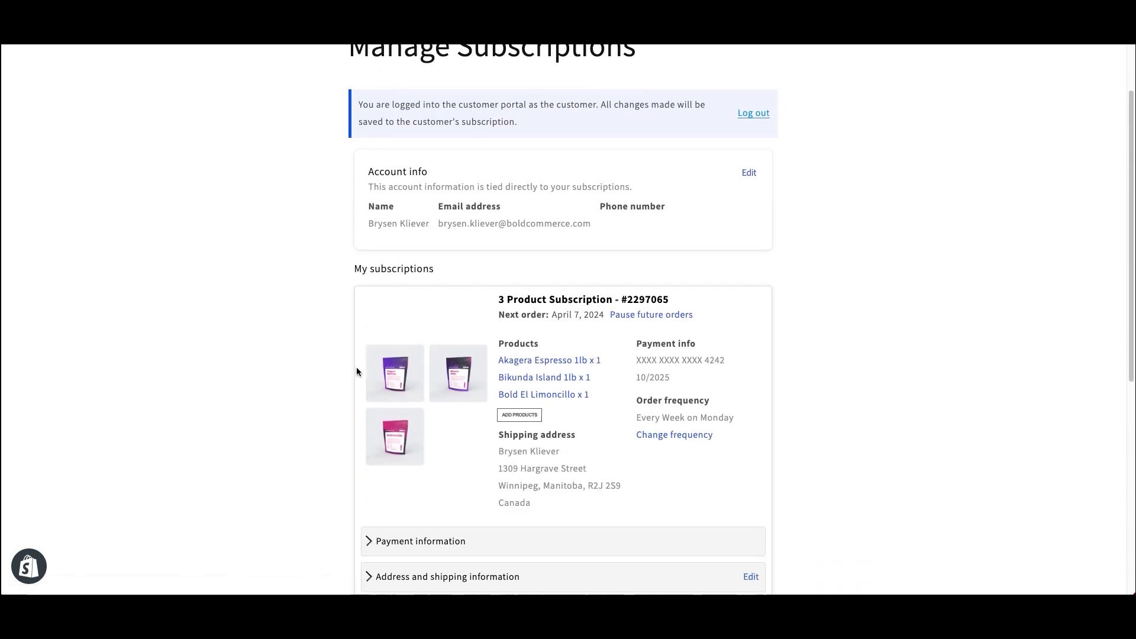